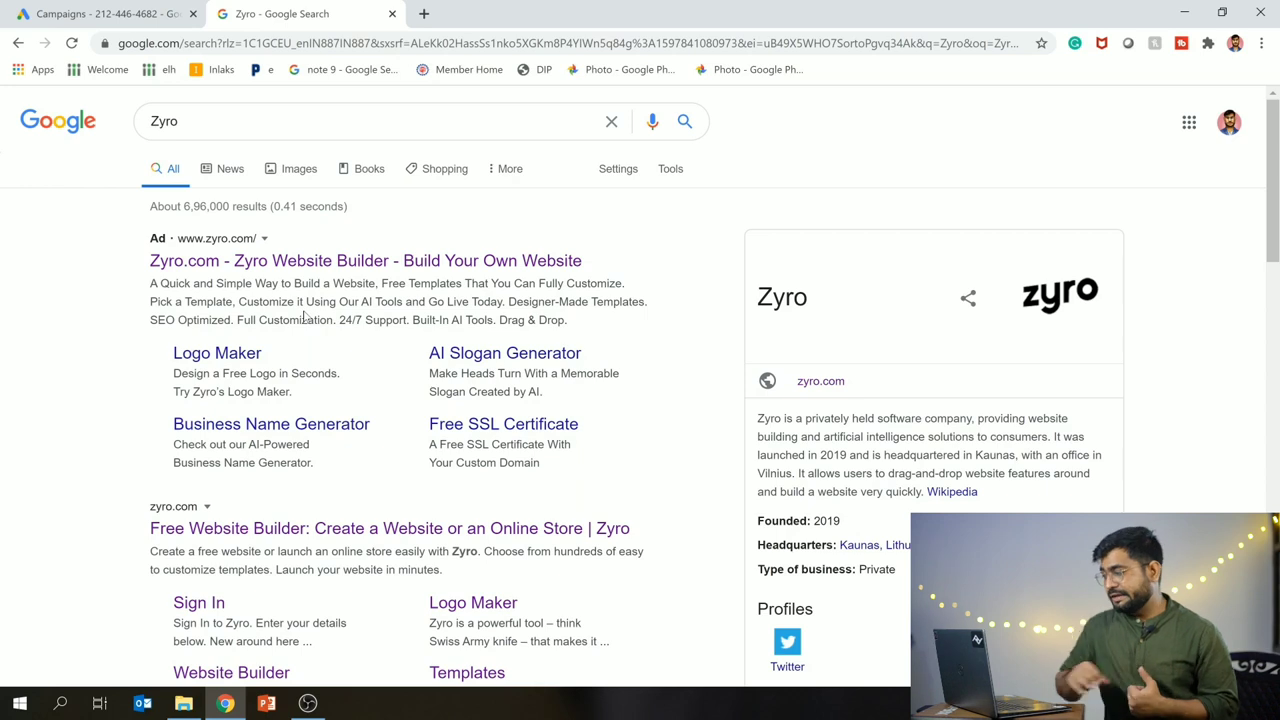
# Step: Open the Zyro website builder from the search ad and start creating a free website to reach the template gallery
pyautogui.moveTo(482, 392); pyautogui.dragTo(538, 302)
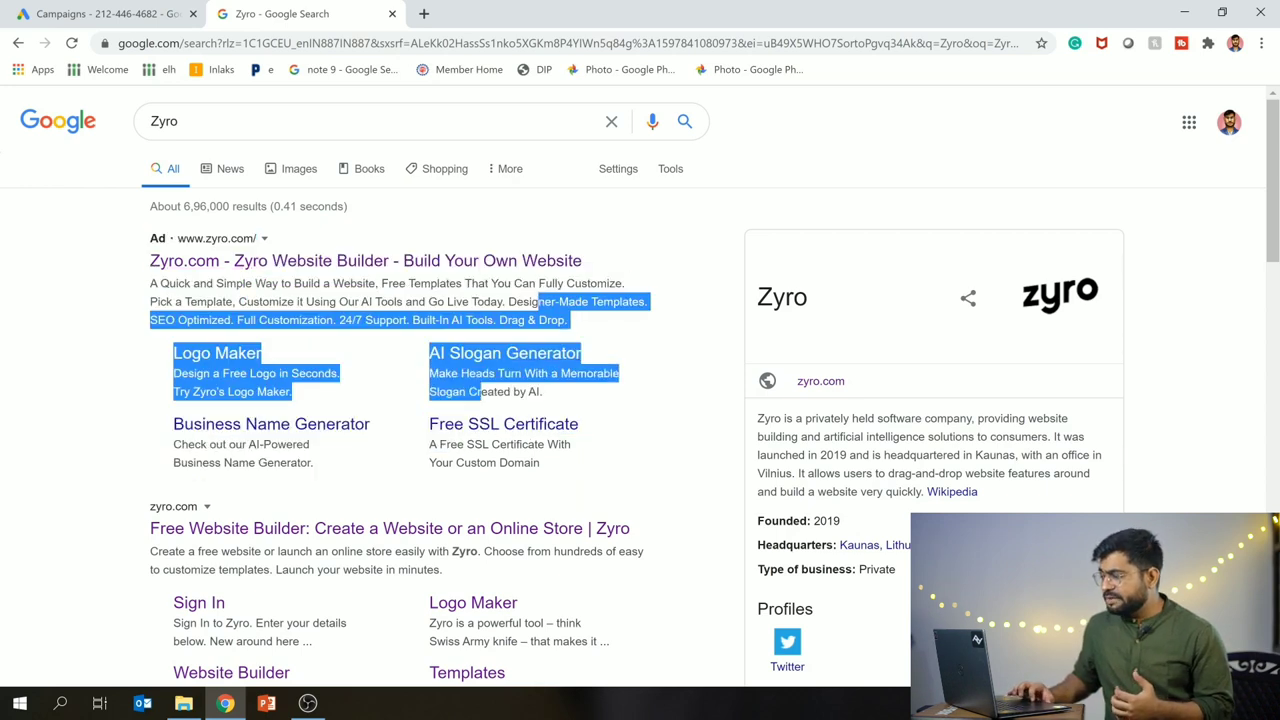
pyautogui.click(538, 302)
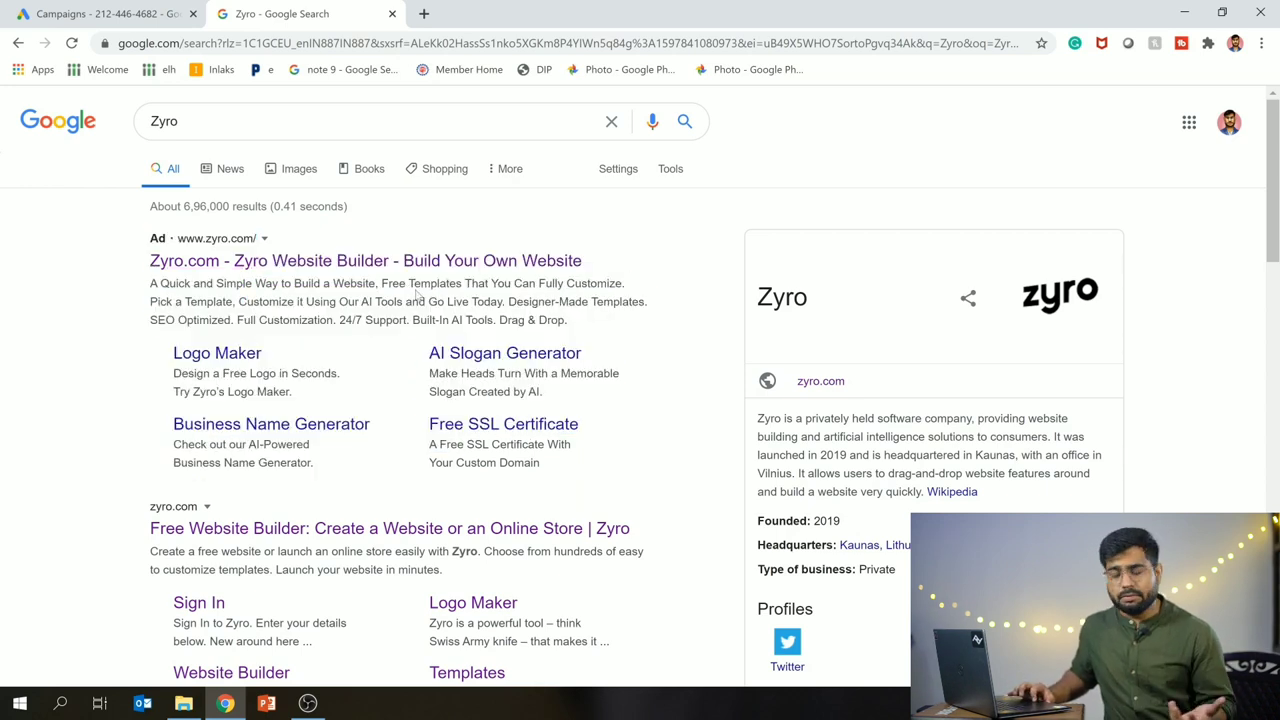
pyautogui.click(378, 262)
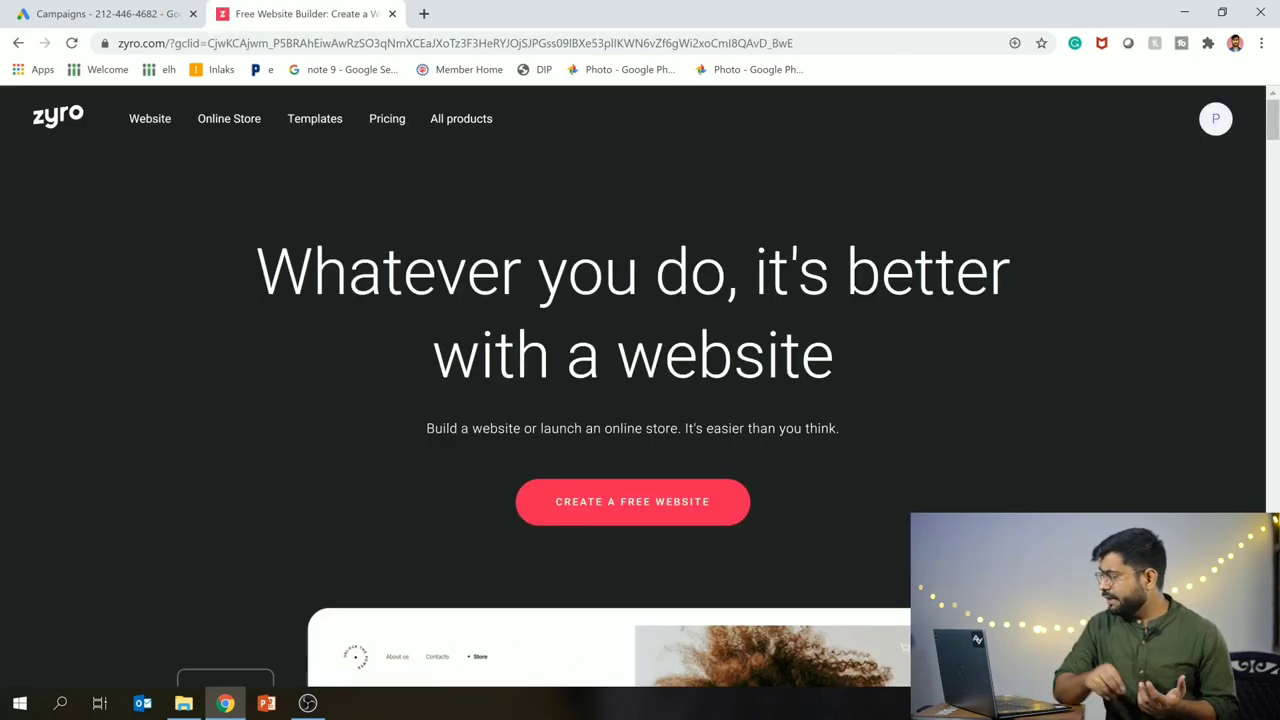
pyautogui.click(1216, 119)
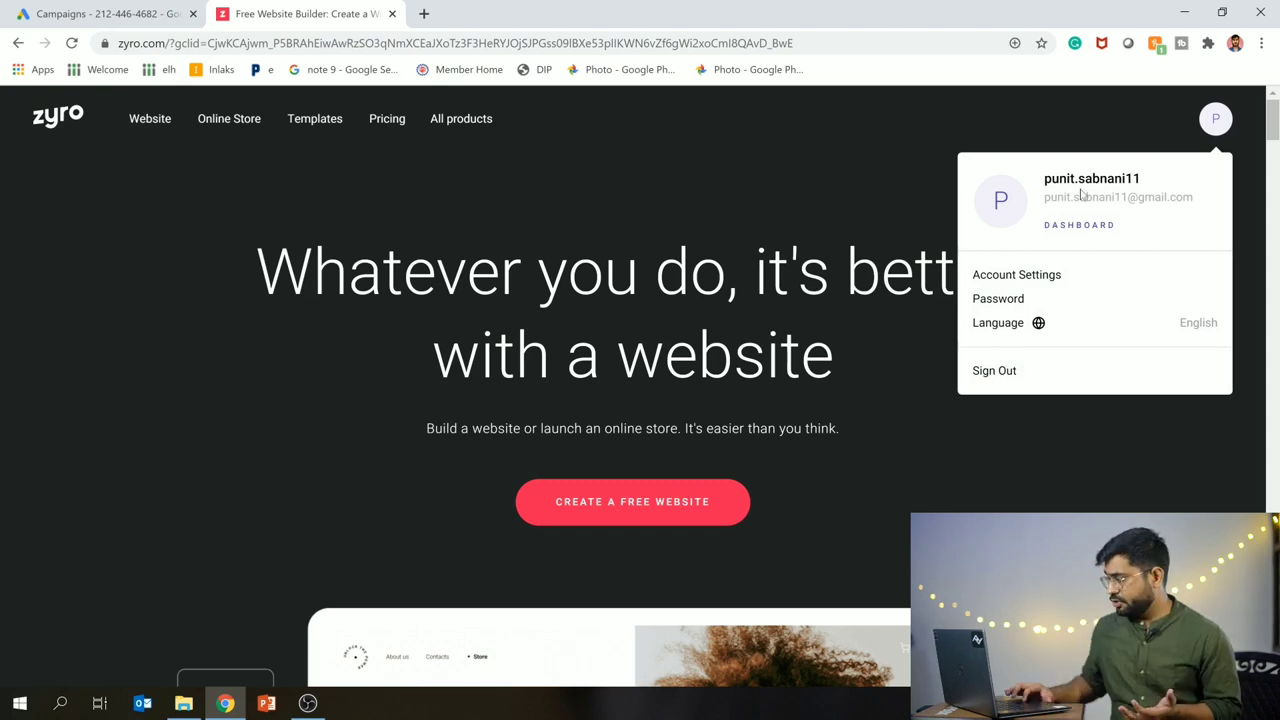
pyautogui.click(759, 226)
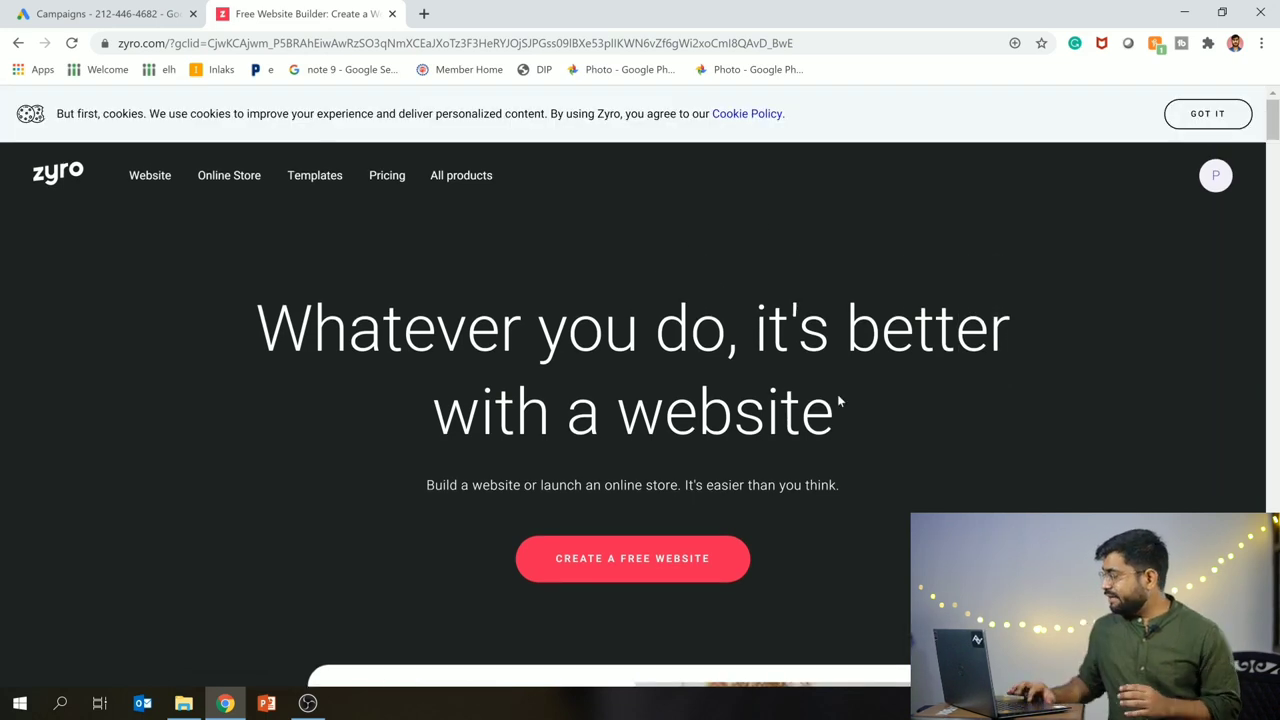
pyautogui.click(646, 563)
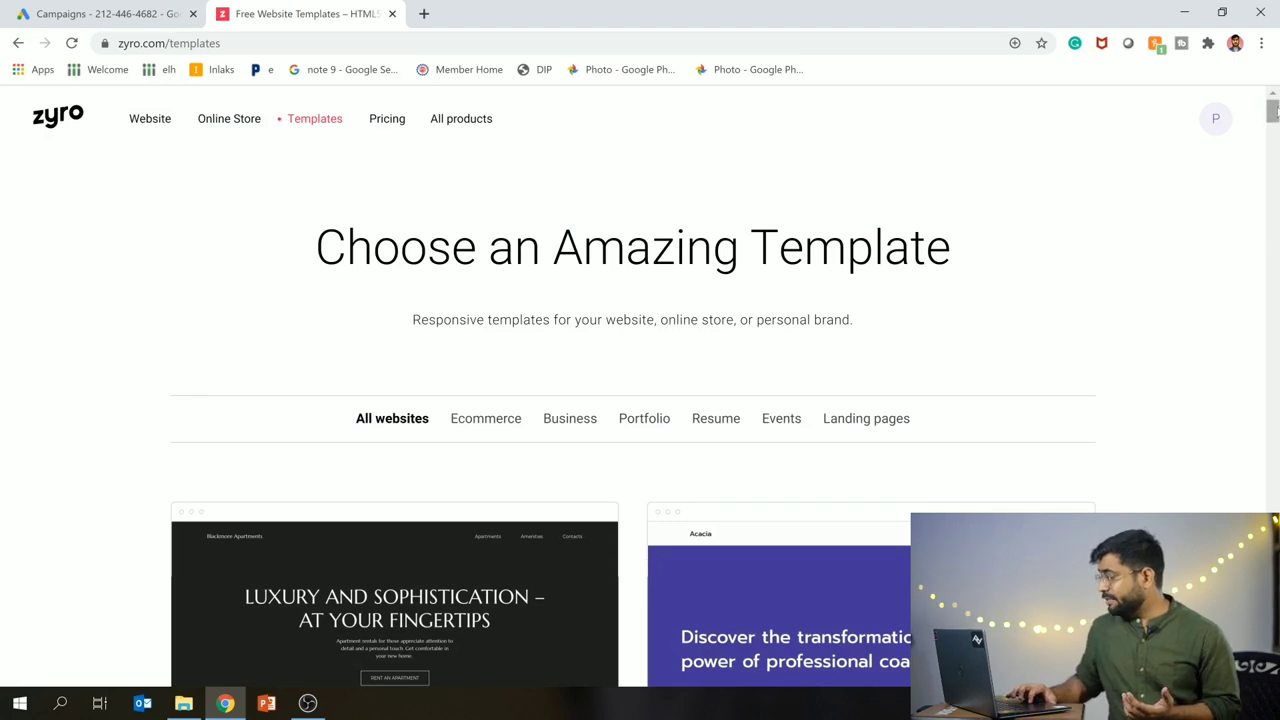
# Step: Look at the Portfolio and Resume template categories and settle on the Portfolio templates
pyautogui.moveTo(1274, 110)
pyautogui.mouseDown()
pyautogui.moveTo(1273, 178)
pyautogui.moveTo(1277, 97)
pyautogui.mouseUp()
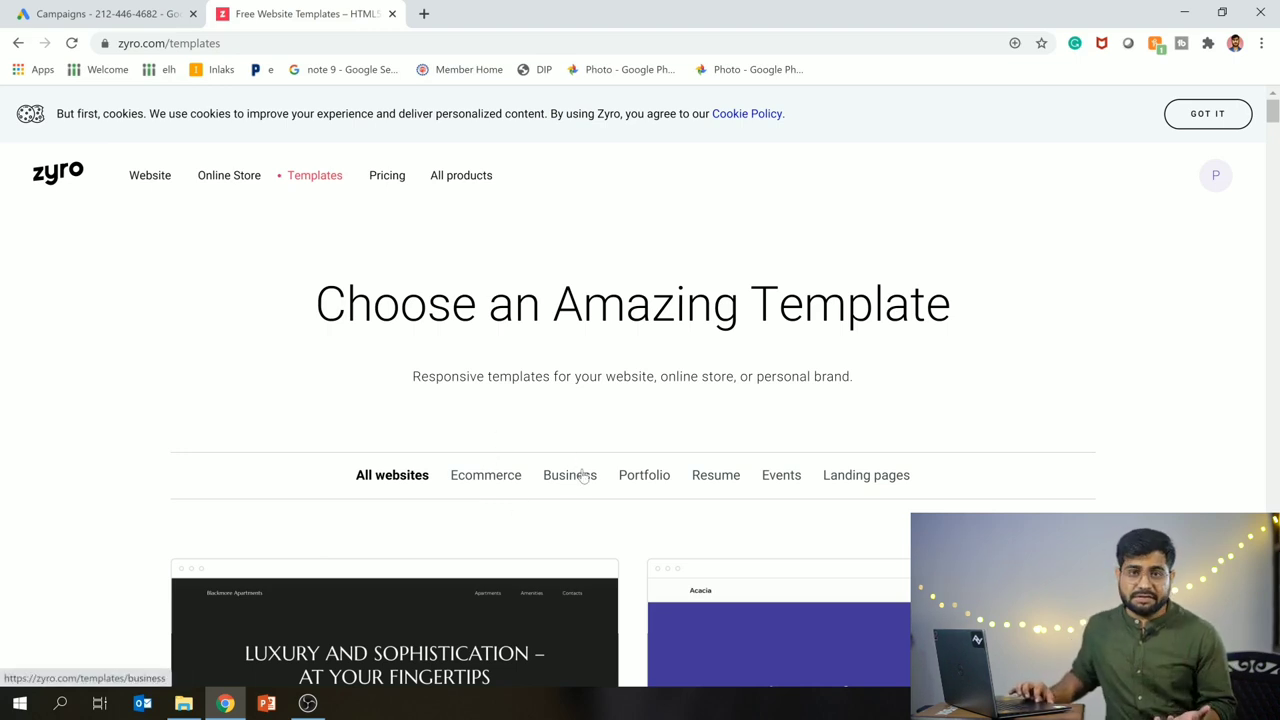
pyautogui.click(663, 474)
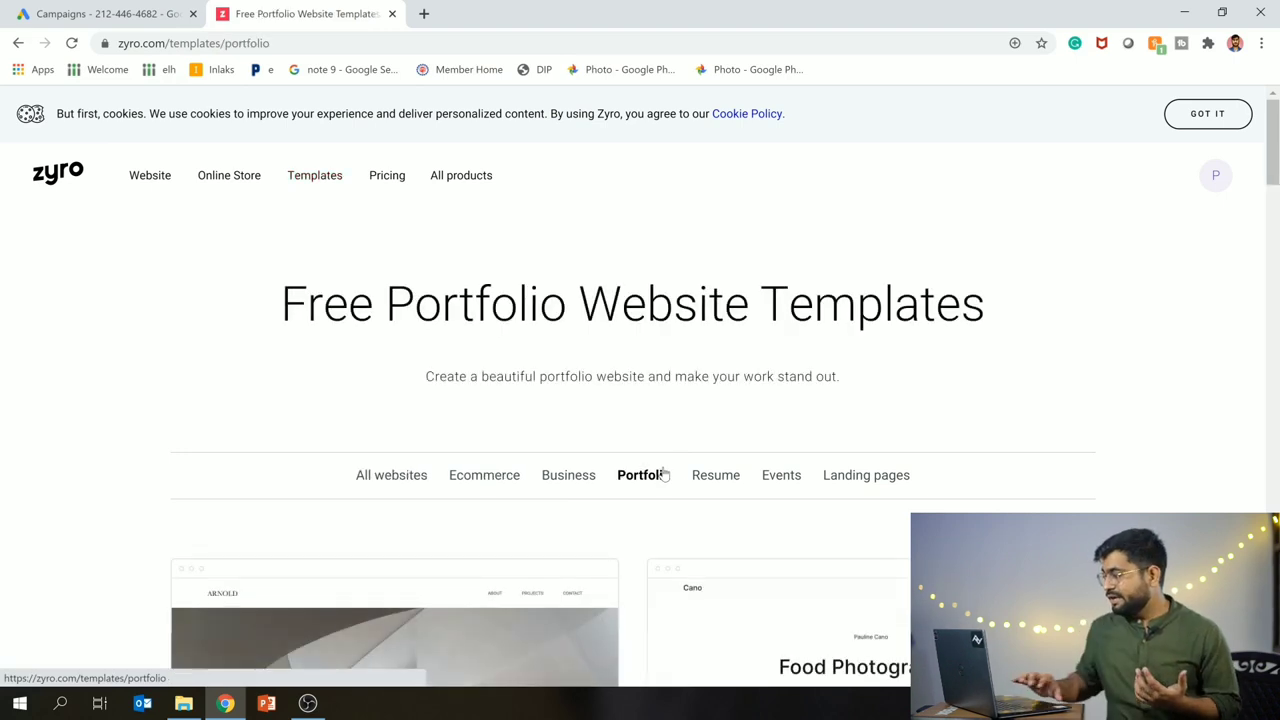
pyautogui.click(712, 487)
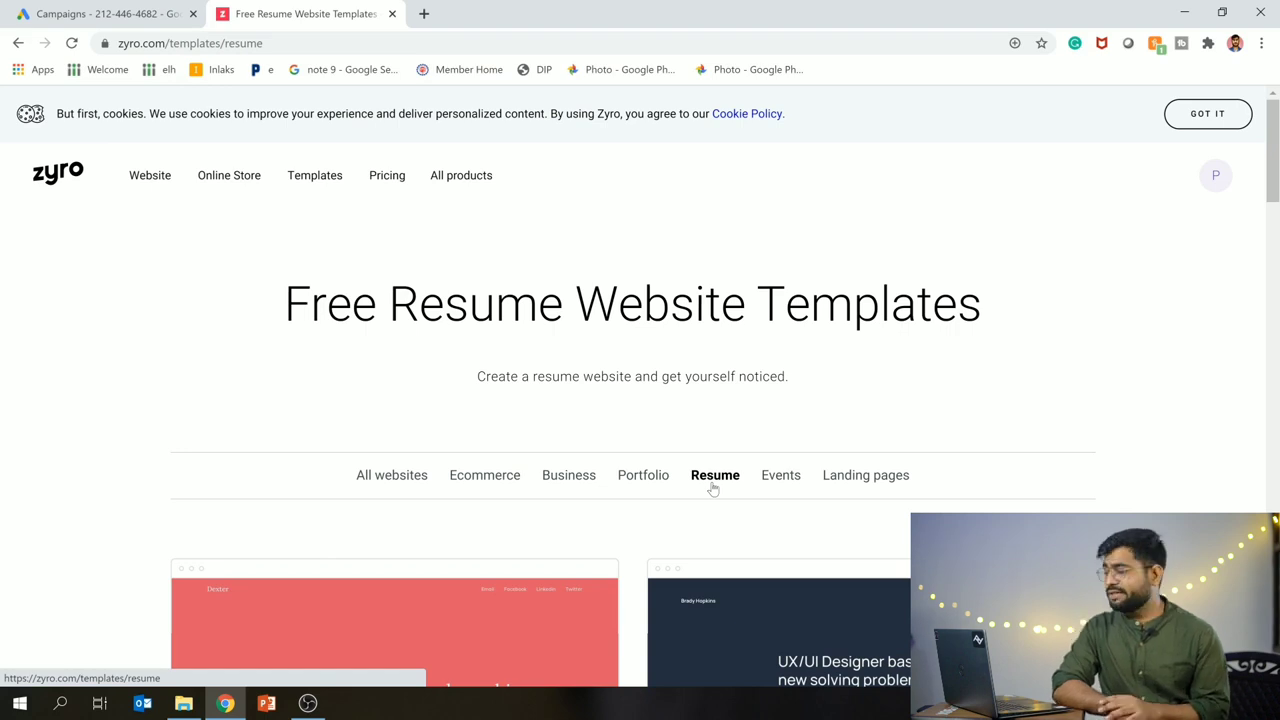
pyautogui.click(645, 482)
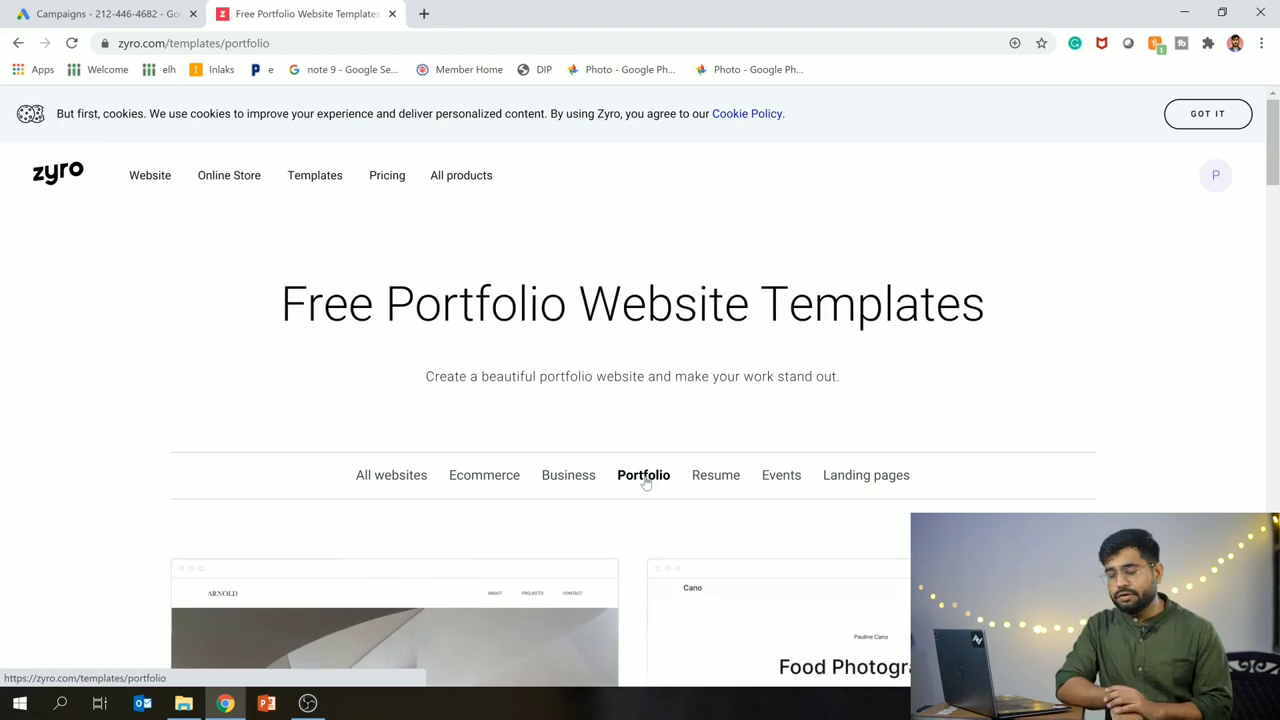
# Step: Browse the portfolio templates and start building a website from the Cano template
pyautogui.scroll(-1, 1277, 163)
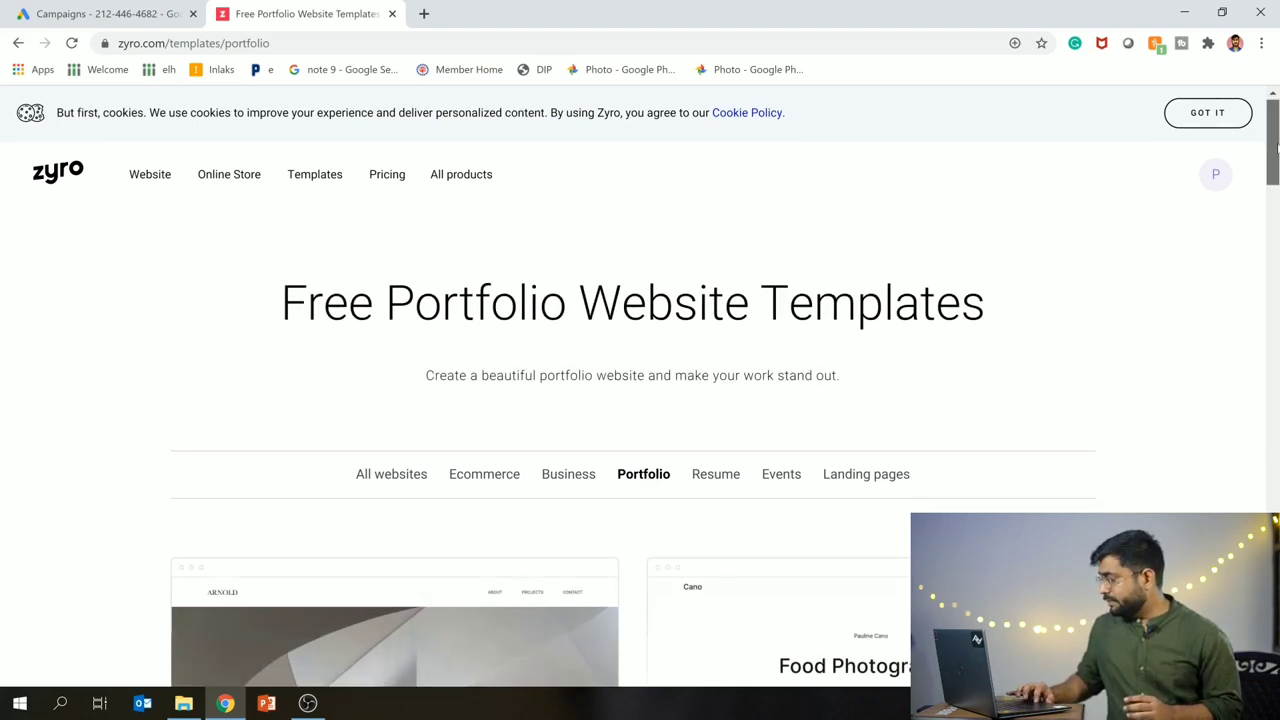
pyautogui.moveTo(1277, 163); pyautogui.dragTo(1277, 265)
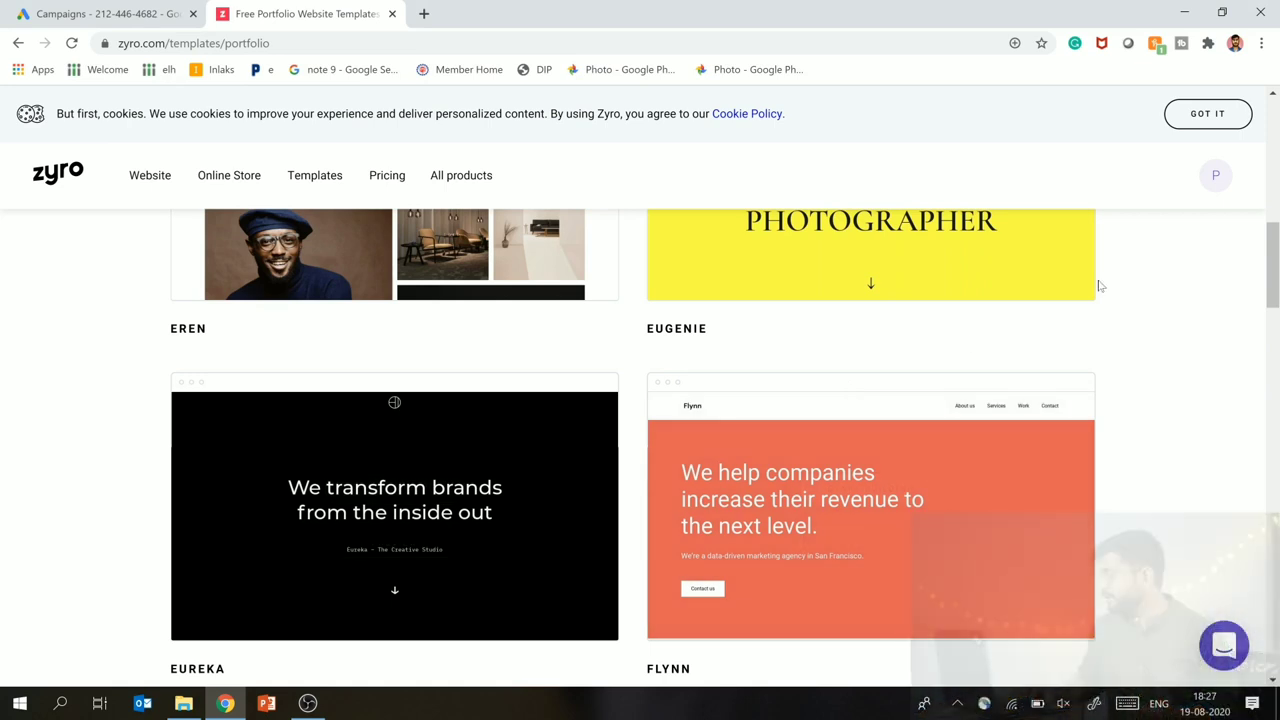
pyautogui.moveTo(1275, 268); pyautogui.dragTo(1277, 214)
pyautogui.moveTo(879, 448)
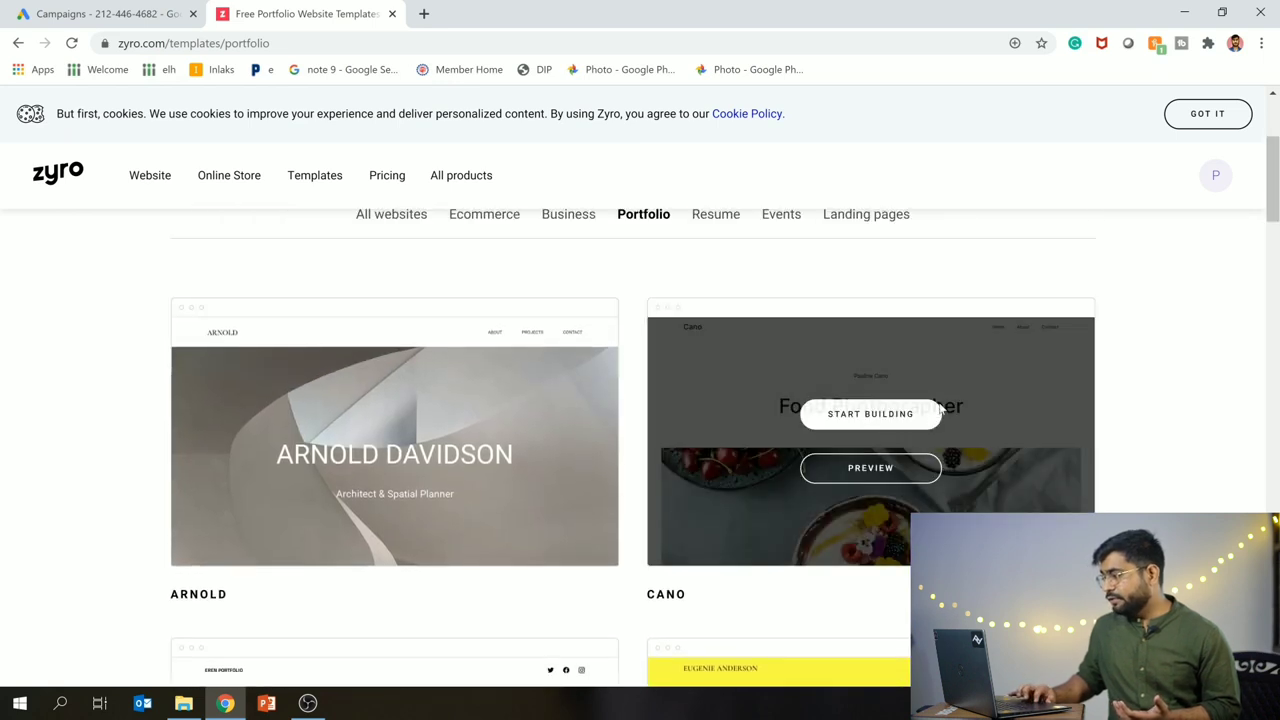
pyautogui.click(850, 416)
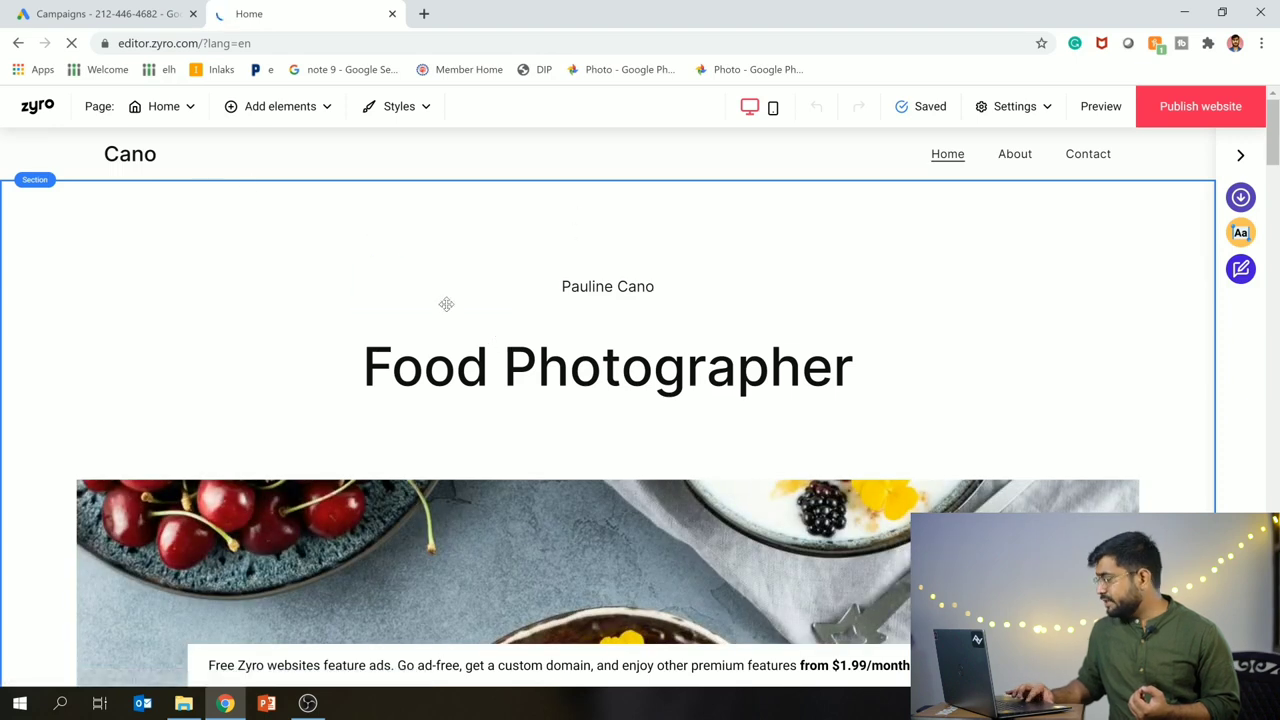
# Step: Examine the sections of the Cano template's home page in the editor
pyautogui.scroll(-6, 1277, 244)
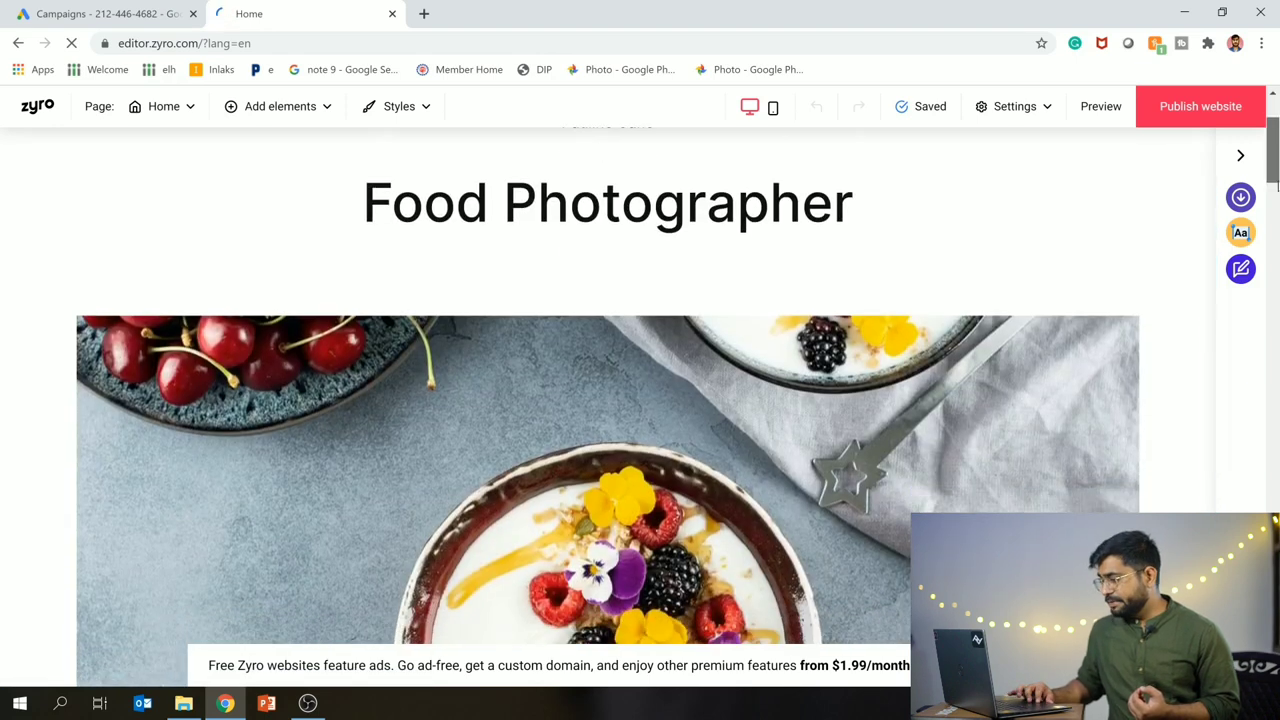
pyautogui.scroll(-8, 1277, 244)
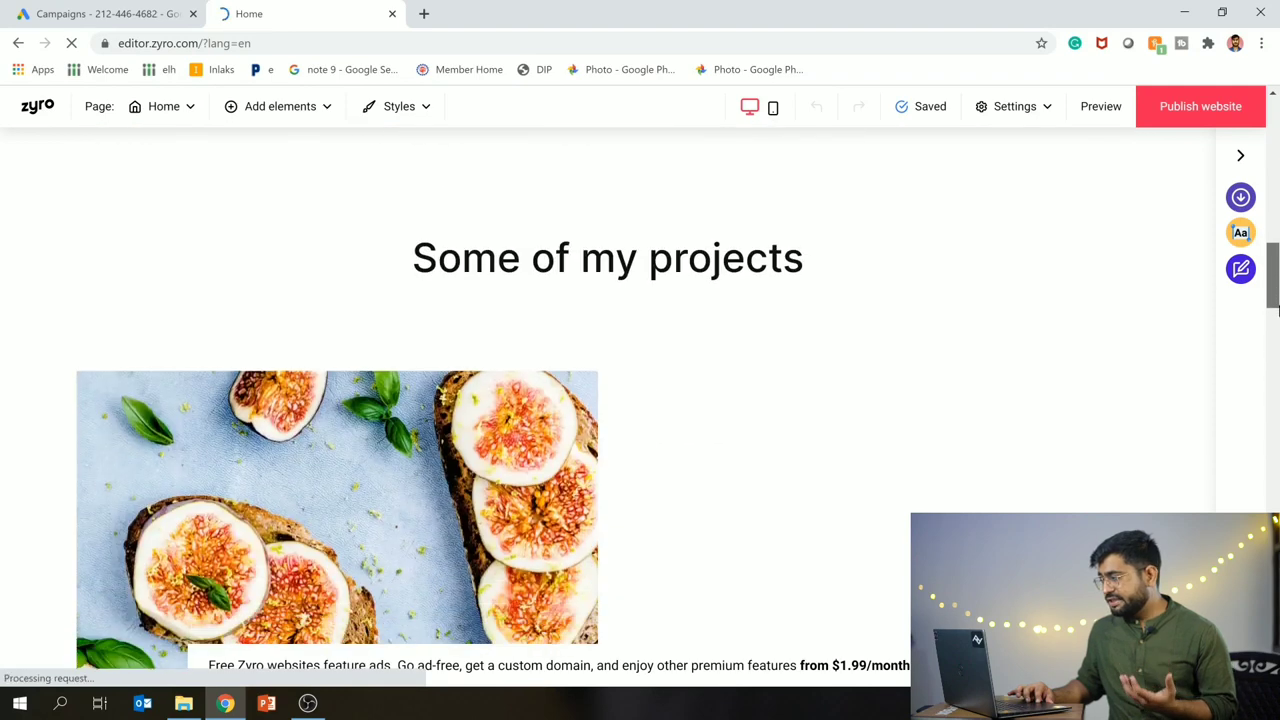
pyautogui.scroll(3, 1274, 278)
pyautogui.scroll(3, 1274, 278)
pyautogui.scroll(-7, 1276, 320)
pyautogui.moveTo(1277, 367); pyautogui.dragTo(1255, 68)
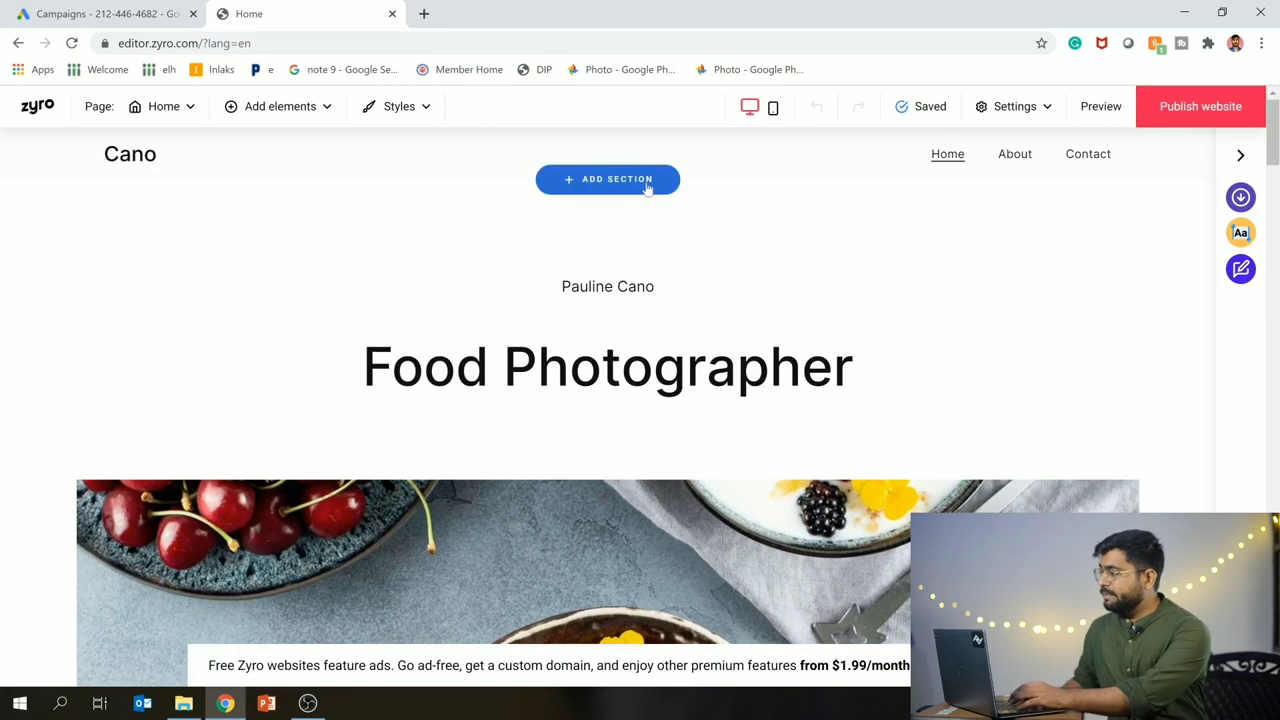
# Step: Replace the placeholder name above the home page's main heading with the site owner's full name
pyautogui.click(613, 294)
pyautogui.press('BackSpace')
pyautogui.press('BackSpace')
pyautogui.press('BackSpace')
pyautogui.press('BackSpace')
pyautogui.press('BackSpace')
pyautogui.press('BackSpace')
pyautogui.press('BackSpace')
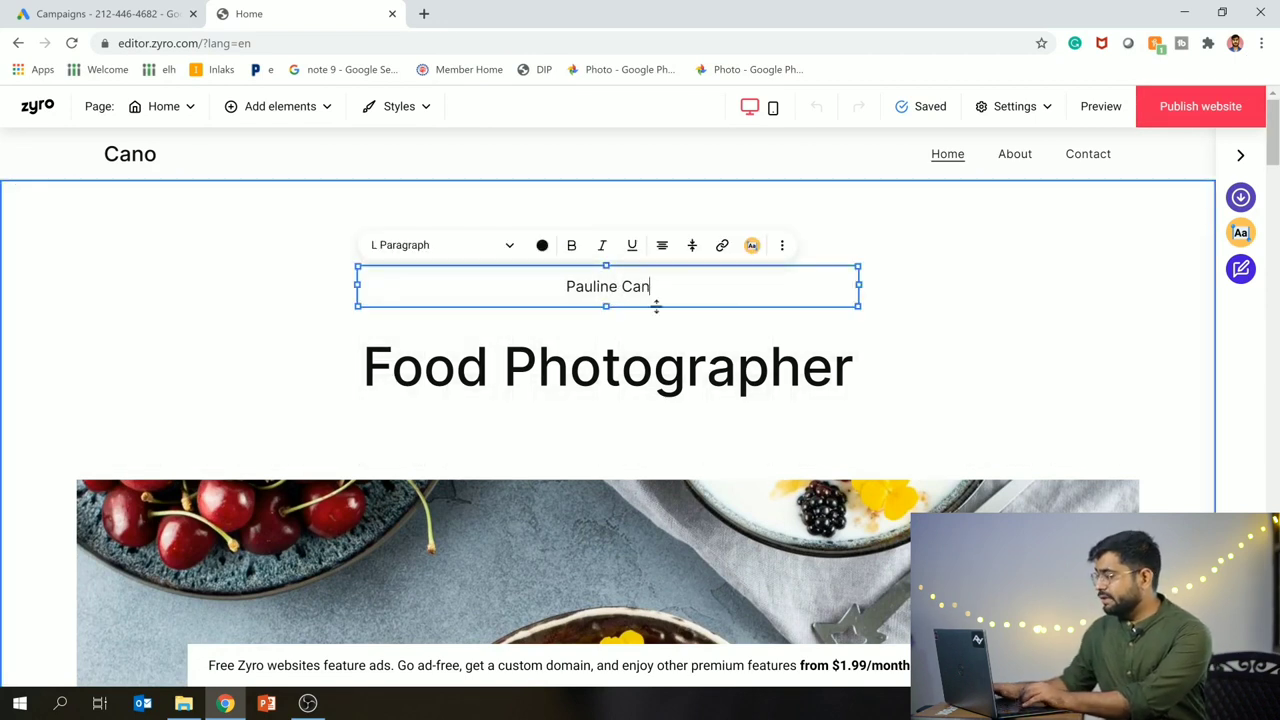
pyautogui.press('BackSpace')
pyautogui.press('BackSpace')
pyautogui.press('BackSpace')
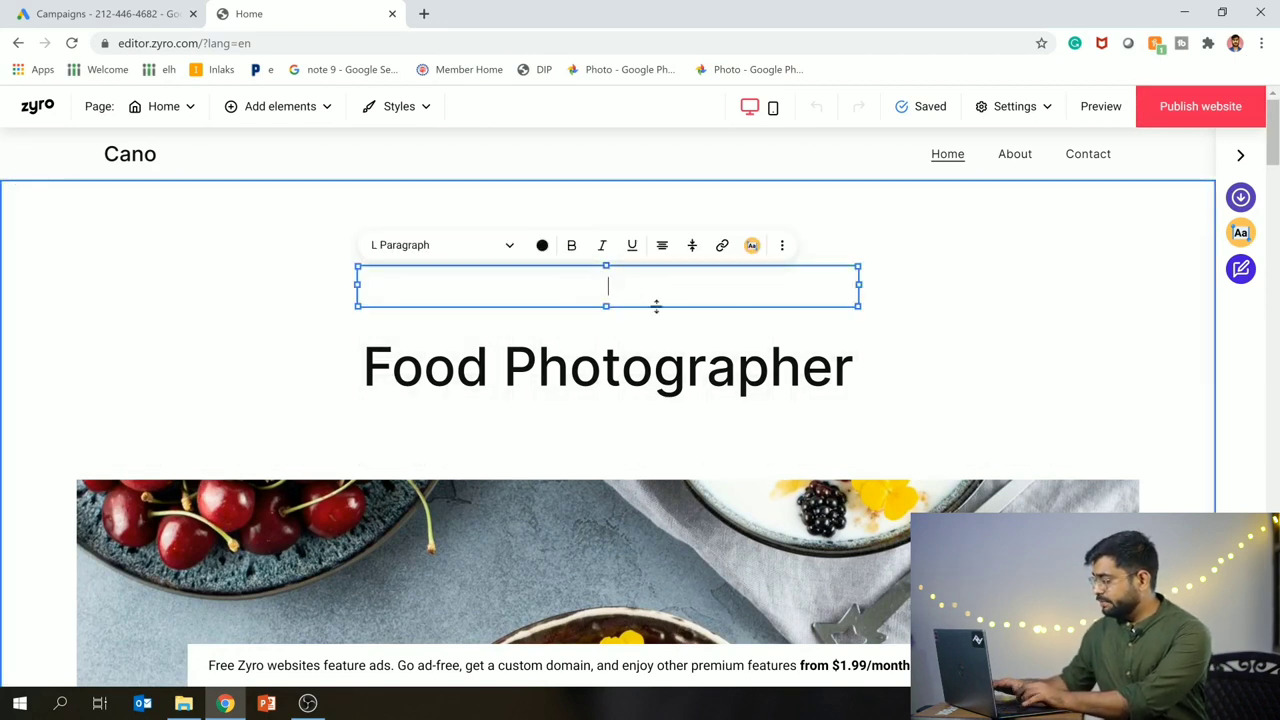
pyautogui.write('Punit SZa')
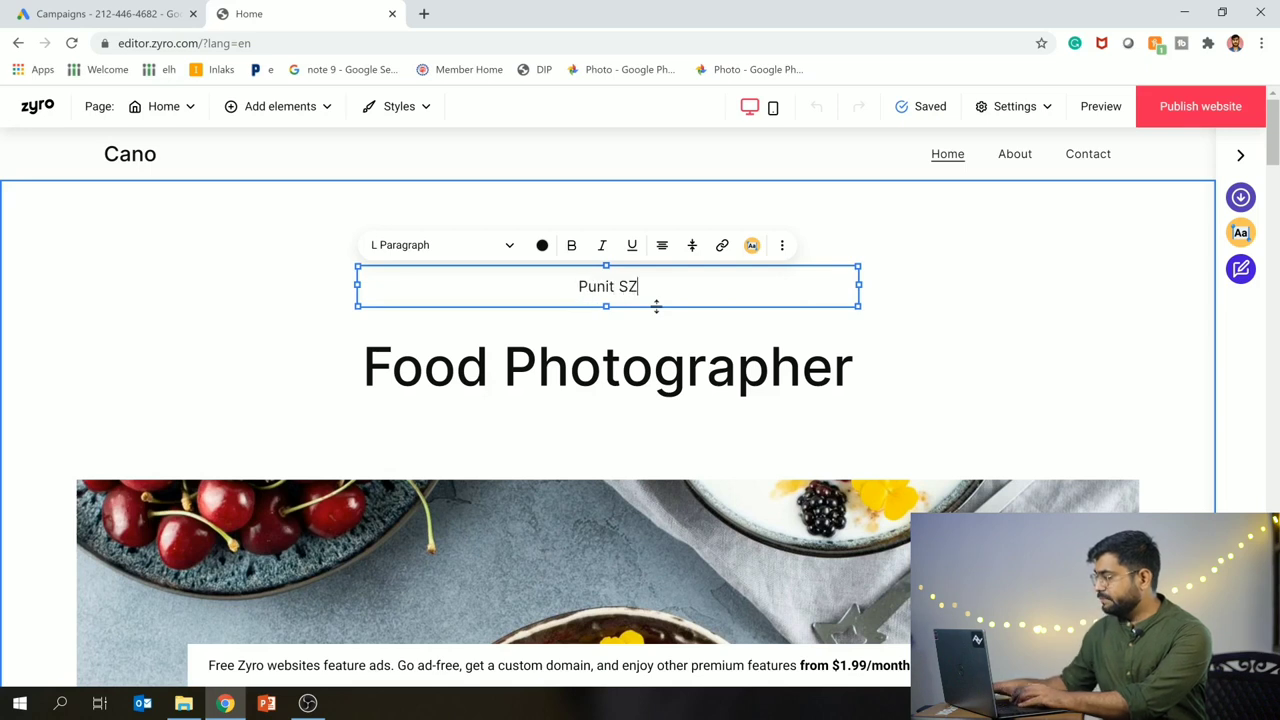
pyautogui.press('BackSpace')
pyautogui.press('BackSpace')
pyautogui.write('abnani')
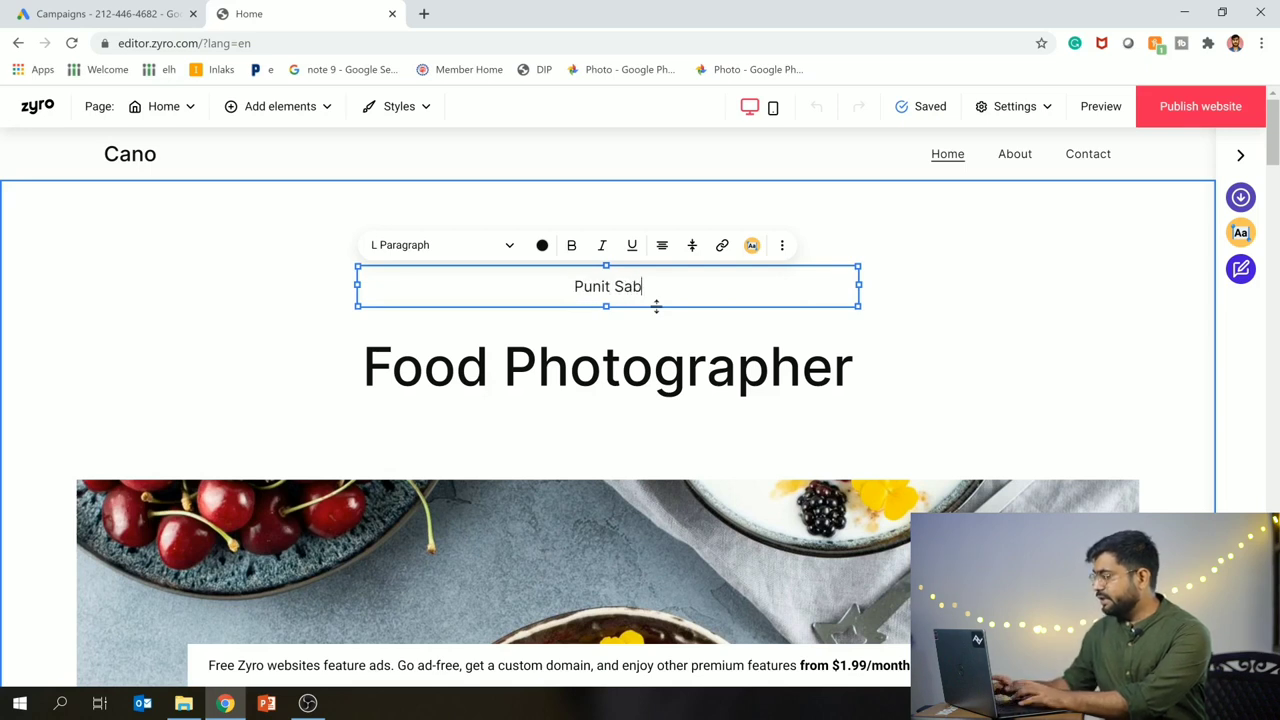
# Step: Change the home page's main heading to "Travel Photographer"
pyautogui.click(592, 368)
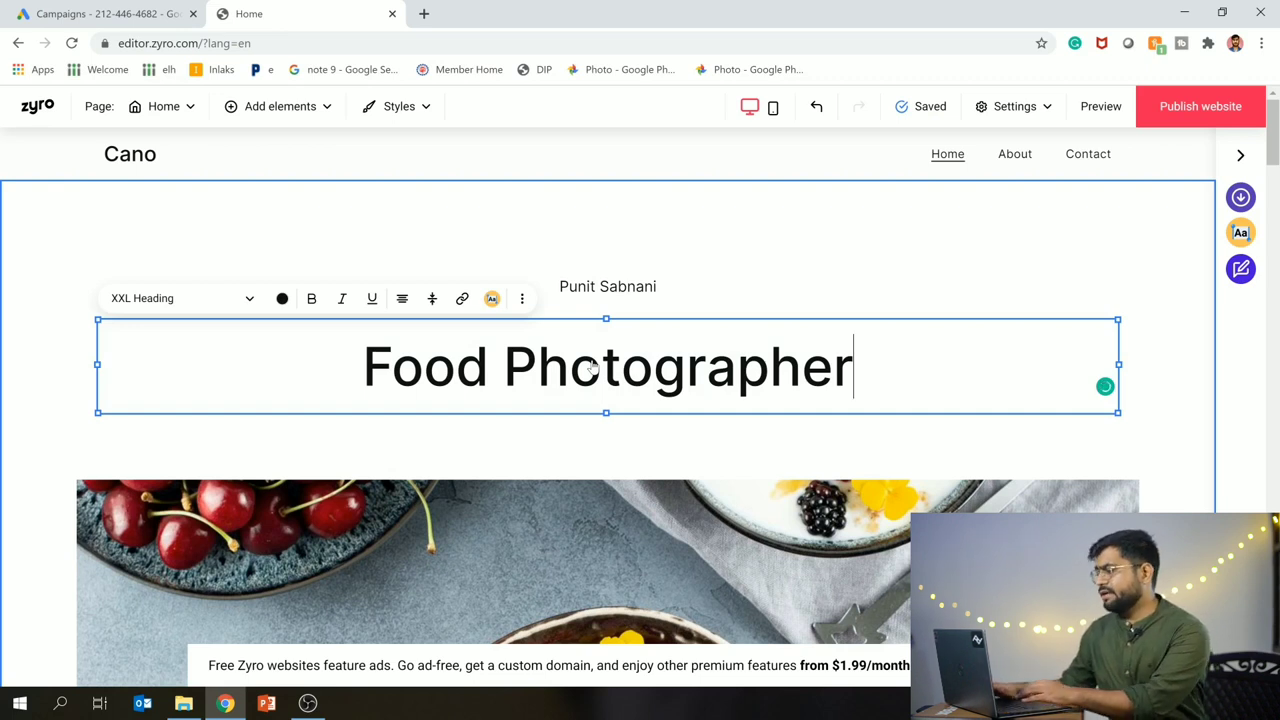
pyautogui.press('BackSpace')
pyautogui.press('BackSpace')
pyautogui.press('BackSpace')
pyautogui.press('BackSpace')
pyautogui.press('BackSpace')
pyautogui.press('BackSpace')
pyautogui.press('BackSpace')
pyautogui.press('BackSpace')
pyautogui.press('BackSpace')
pyautogui.press('BackSpace')
pyautogui.press('BackSpace')
pyautogui.press('BackSpace')
pyautogui.press('BackSpace')
pyautogui.press('BackSpace')
pyautogui.press('BackSpace')
pyautogui.press('BackSpace')
pyautogui.press('BackSpace')
pyautogui.write('T')
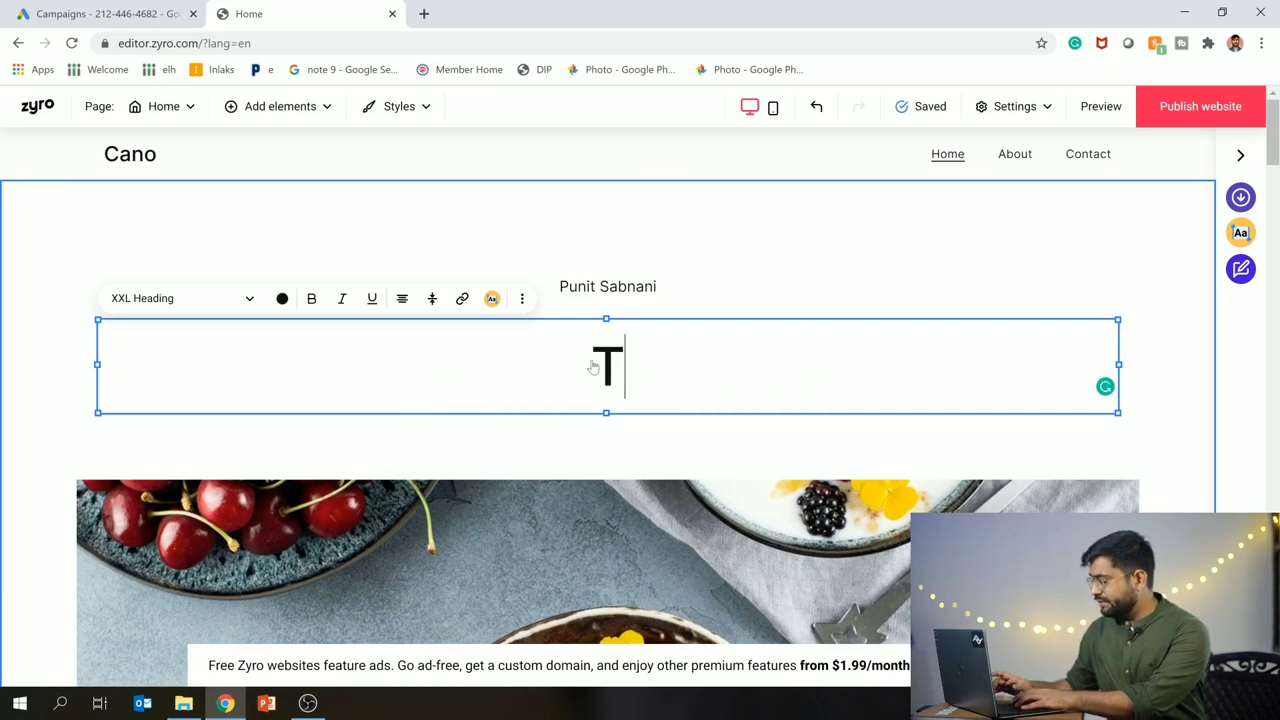
pyautogui.write('ravel ')
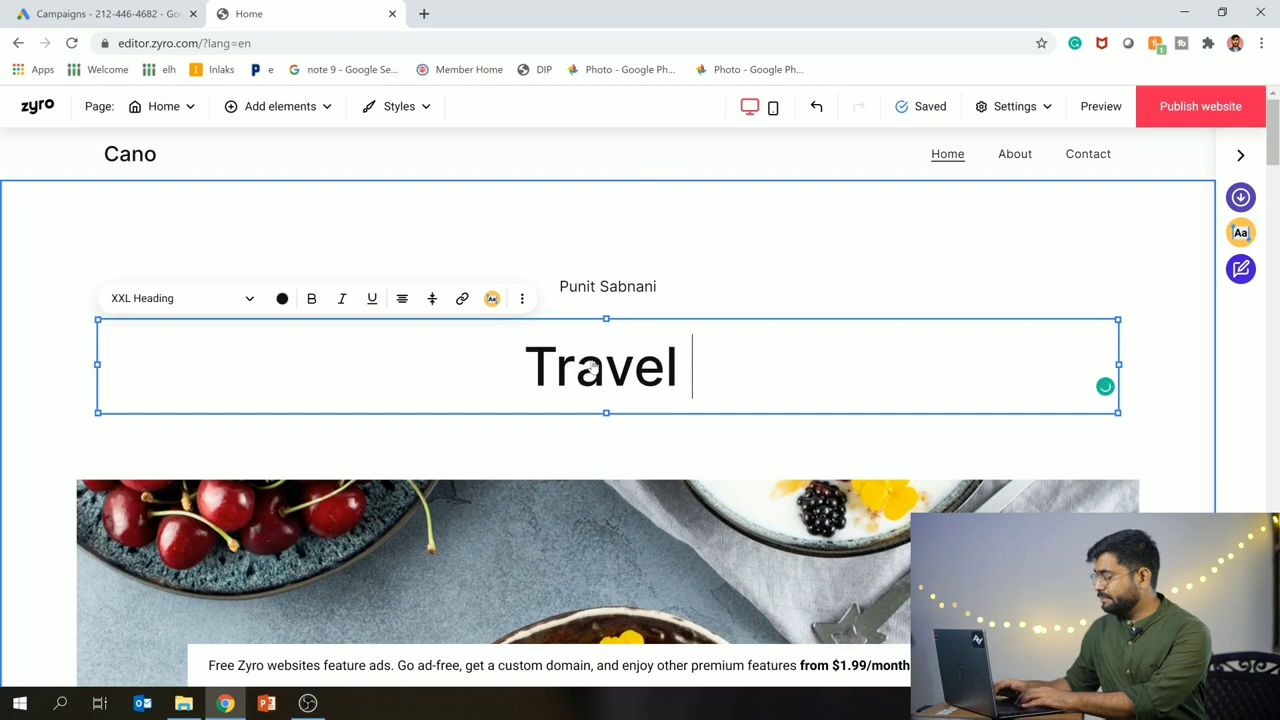
pyautogui.write('Photographer')
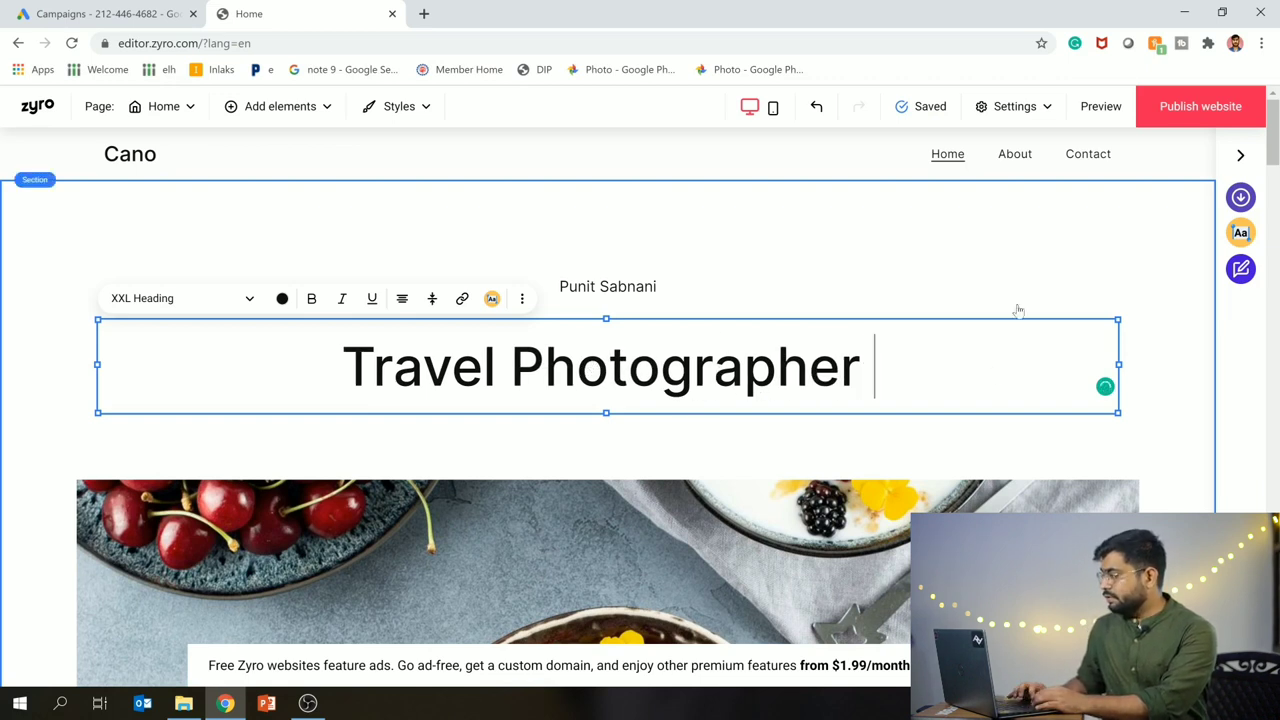
# Step: Set the text style of the name line above the main heading to M Heading (32)
pyautogui.click(637, 286)
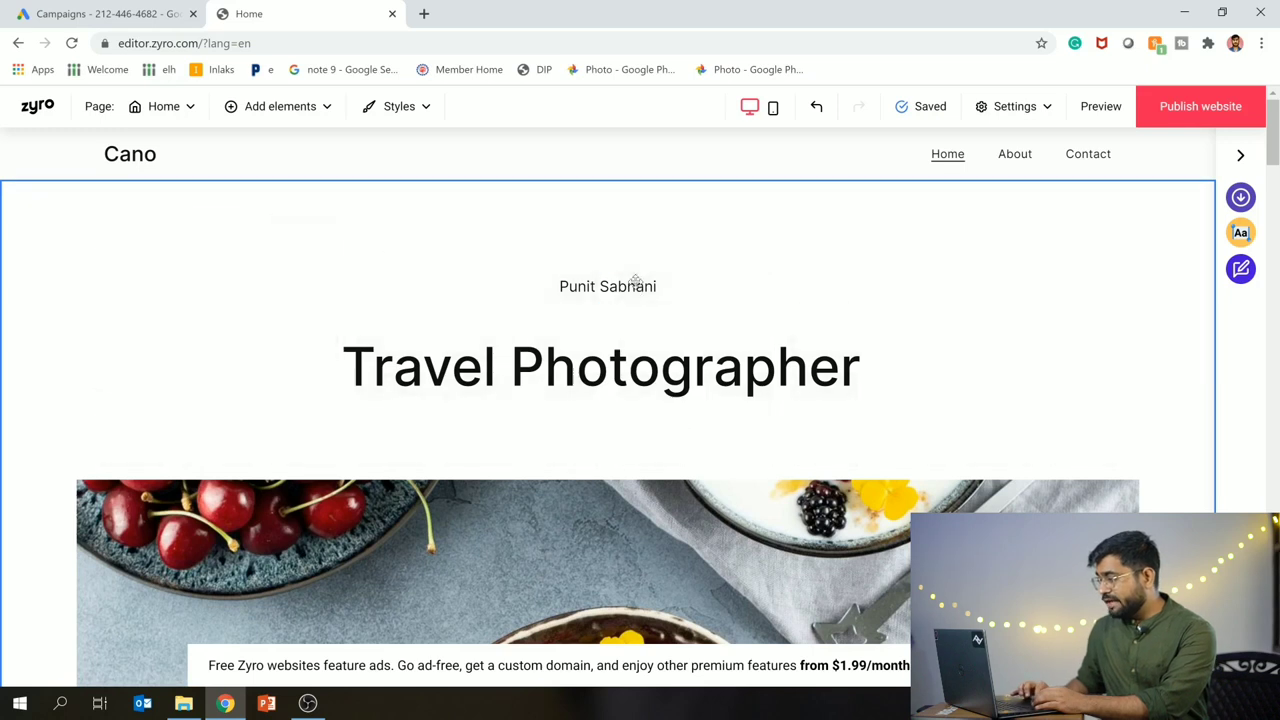
pyautogui.click(403, 246)
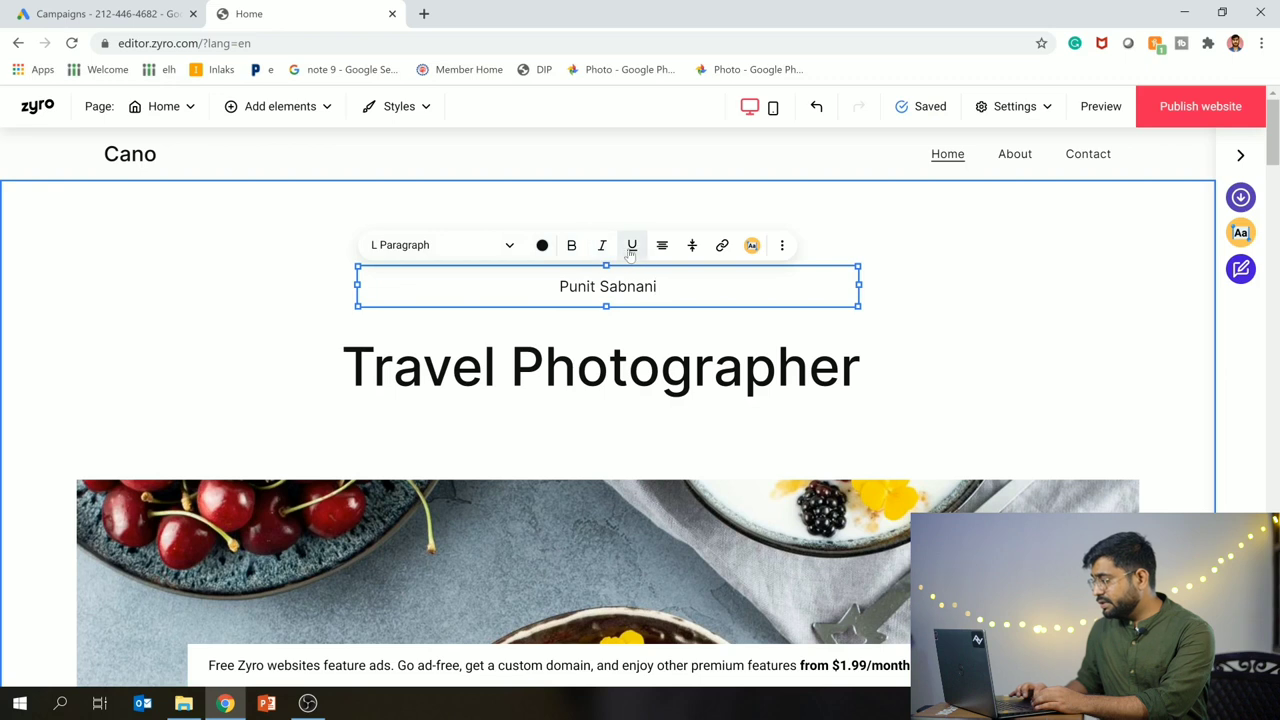
pyautogui.click(432, 245)
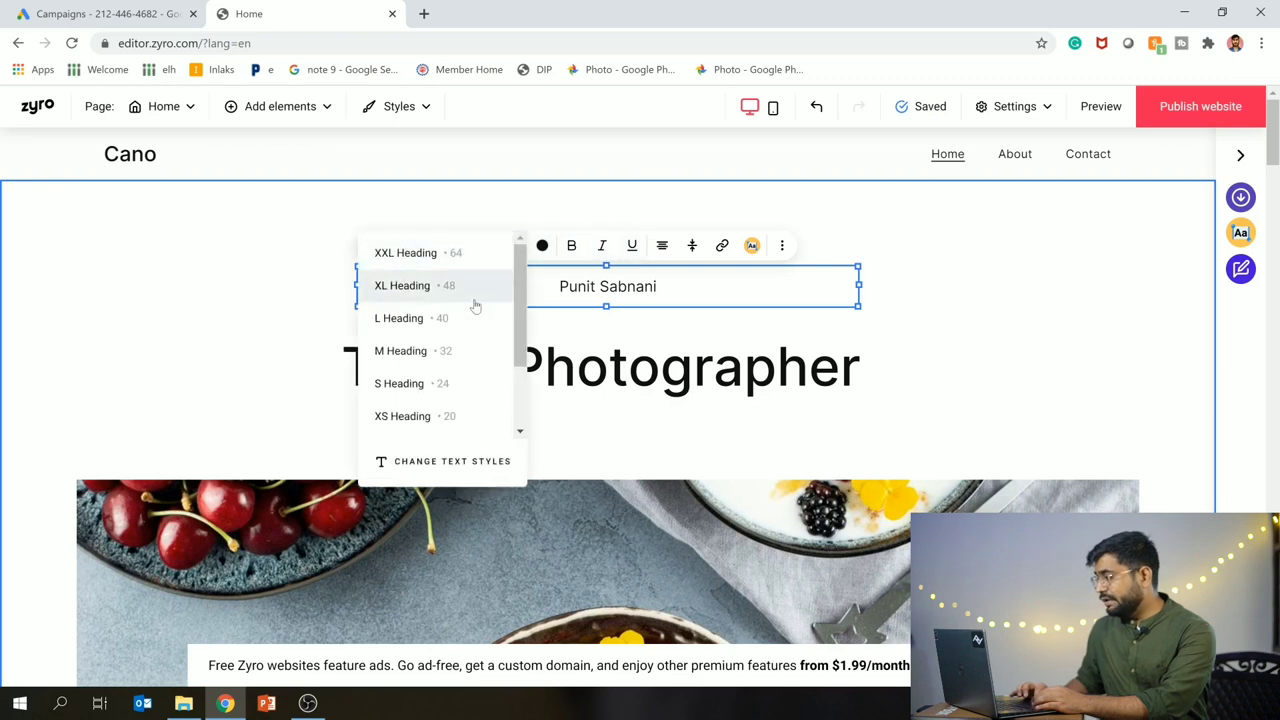
pyautogui.click(452, 332)
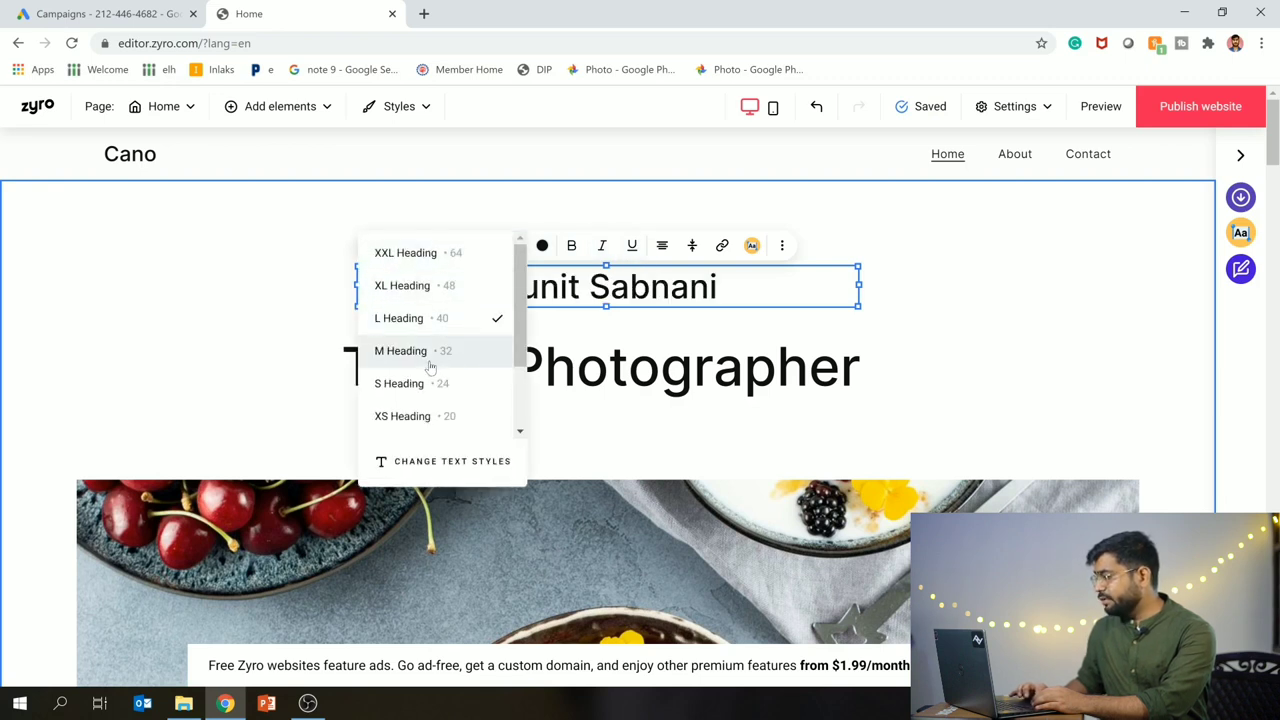
pyautogui.click(429, 356)
pyautogui.click(206, 273)
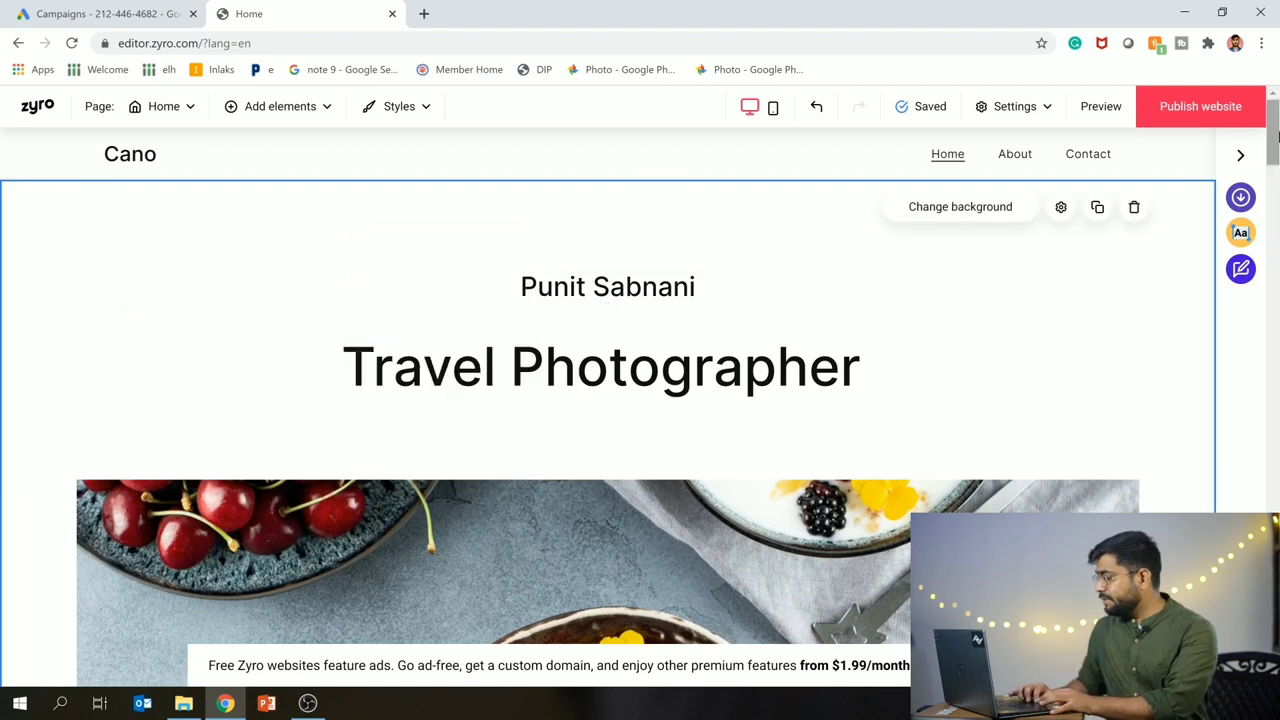
# Step: Select the large food photo below the home page's main heading and zoom the browser page out
pyautogui.scroll(-4, 1277, 199)
pyautogui.scroll(-3, 1277, 190)
pyautogui.scroll(1, 829, 240)
pyautogui.click(829, 240)
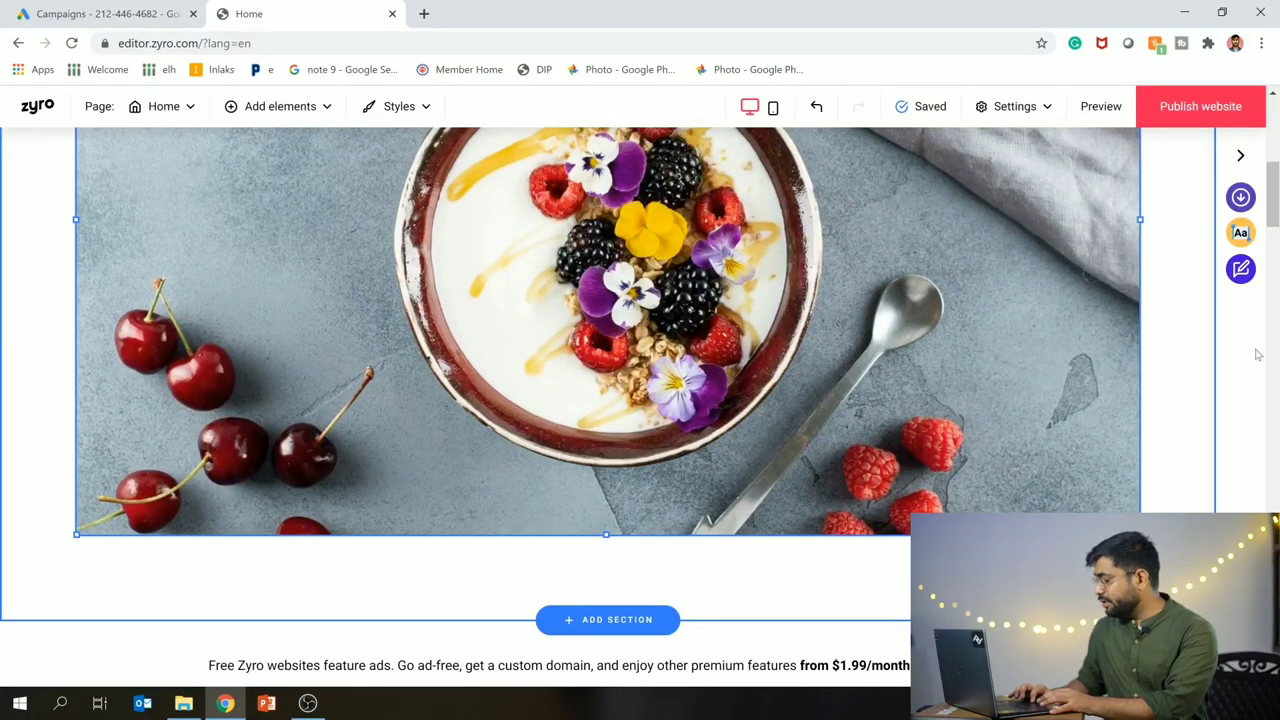
pyautogui.hotkey('ctrl', '-')
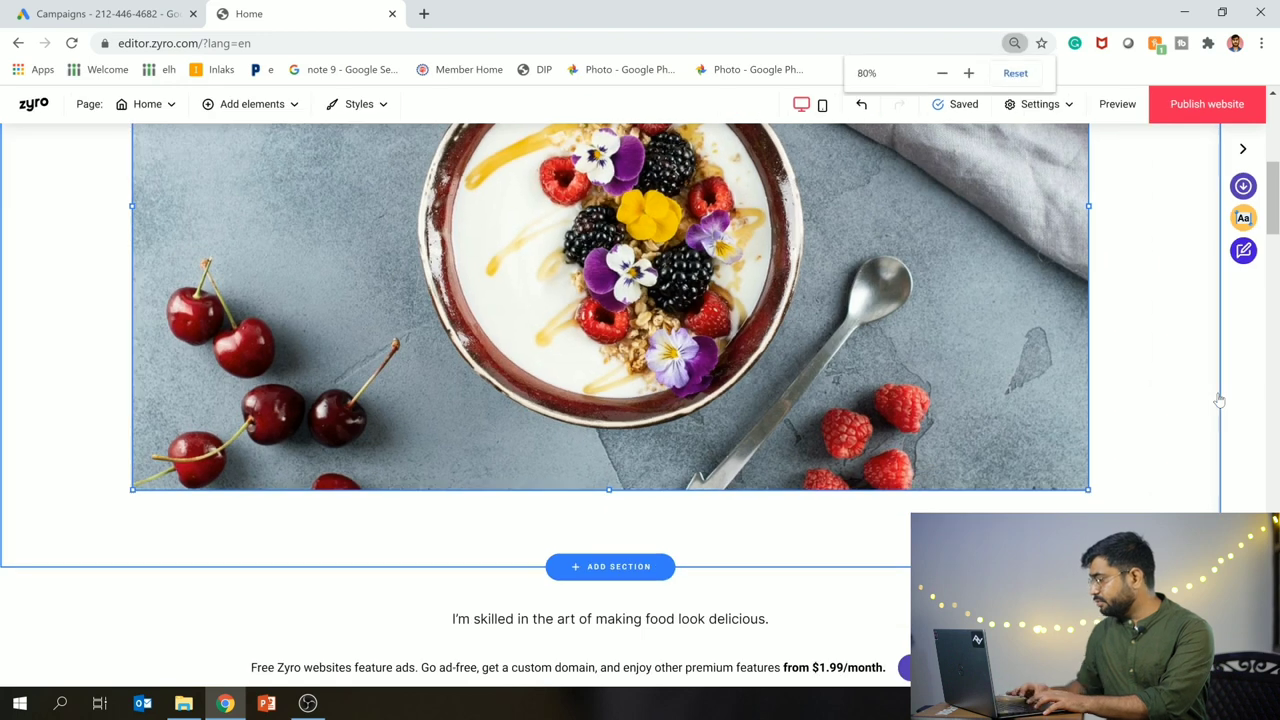
pyautogui.hotkey('ctrl', '-')
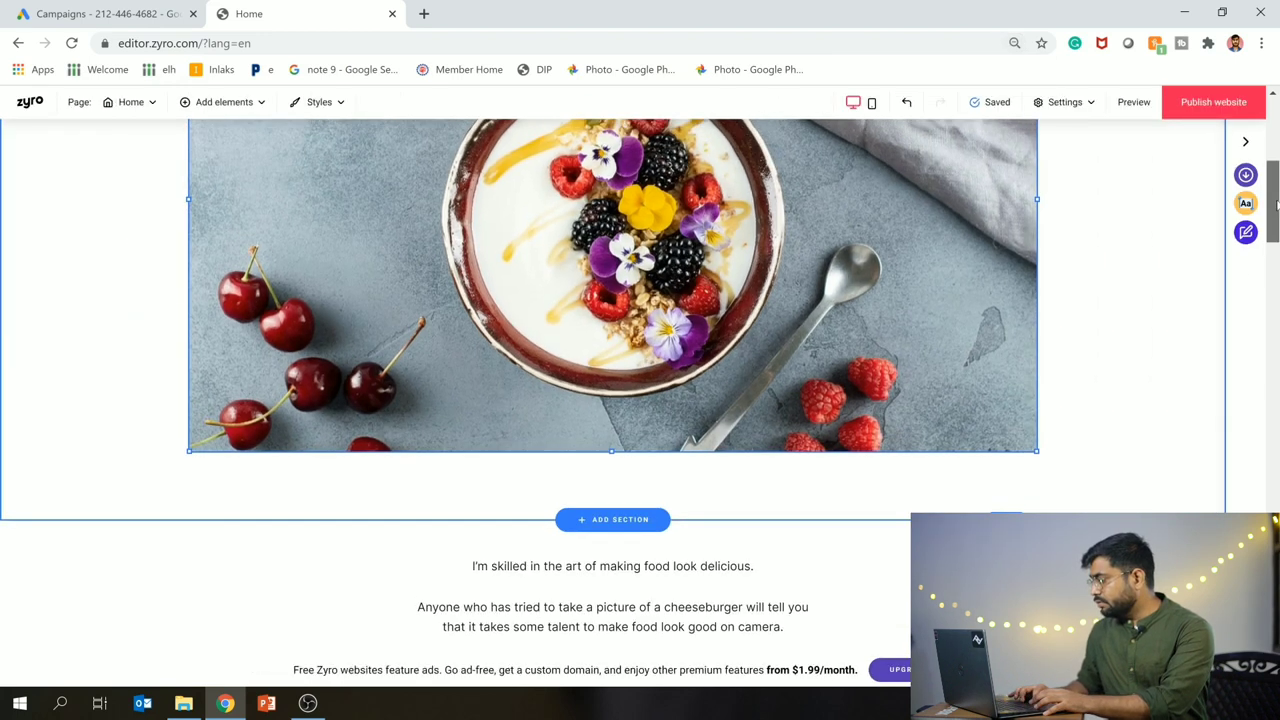
pyautogui.moveTo(1275, 207); pyautogui.dragTo(1275, 150)
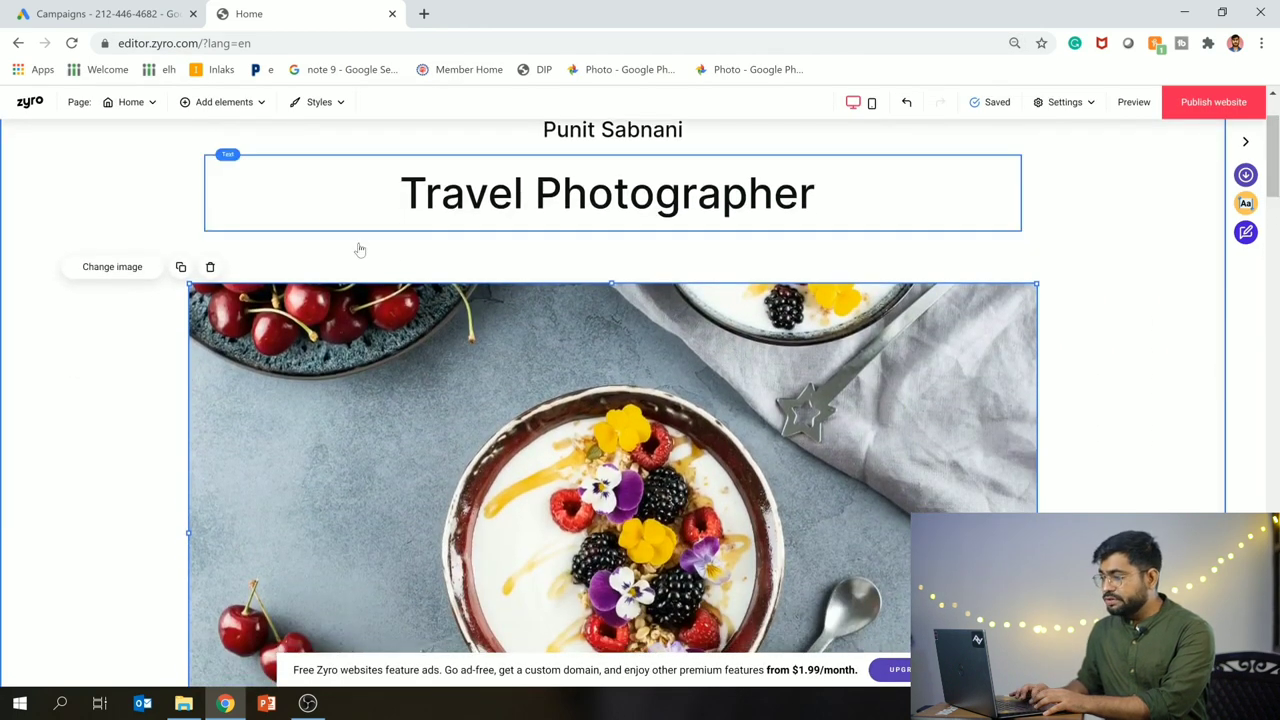
# Step: Open the website's own image library to replace the large photo below the main heading
pyautogui.click(100, 270)
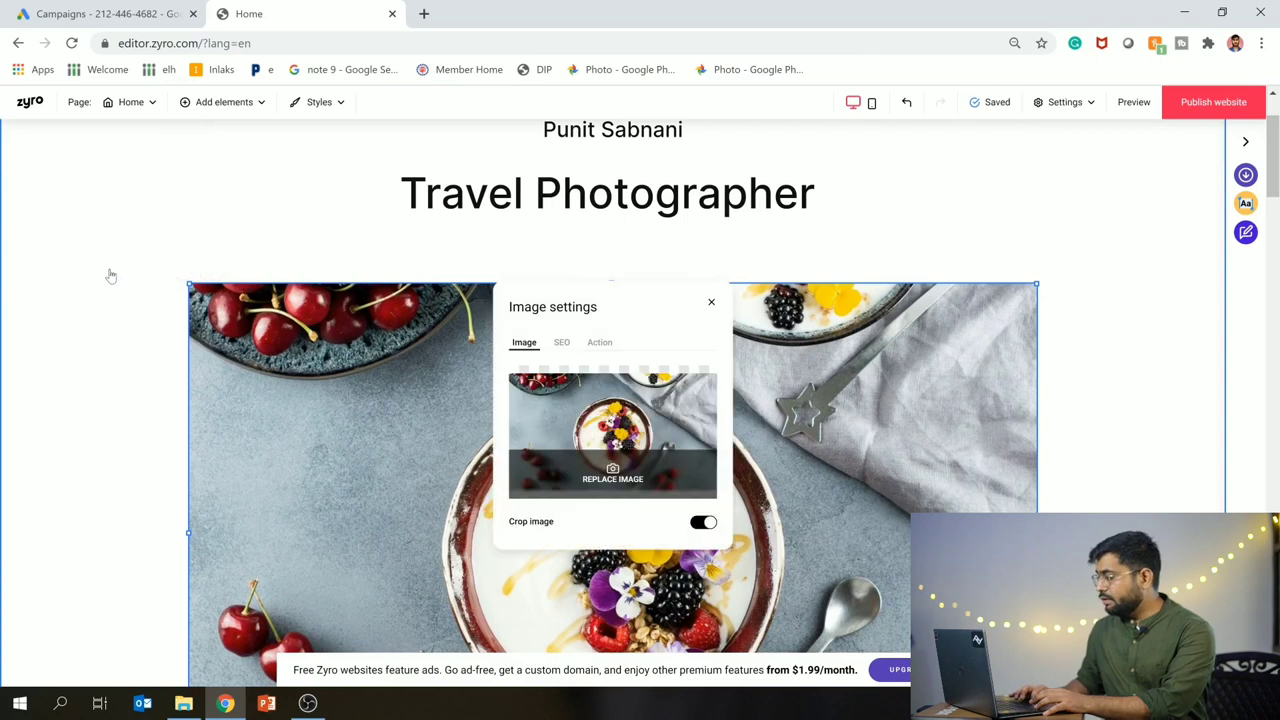
pyautogui.click(610, 475)
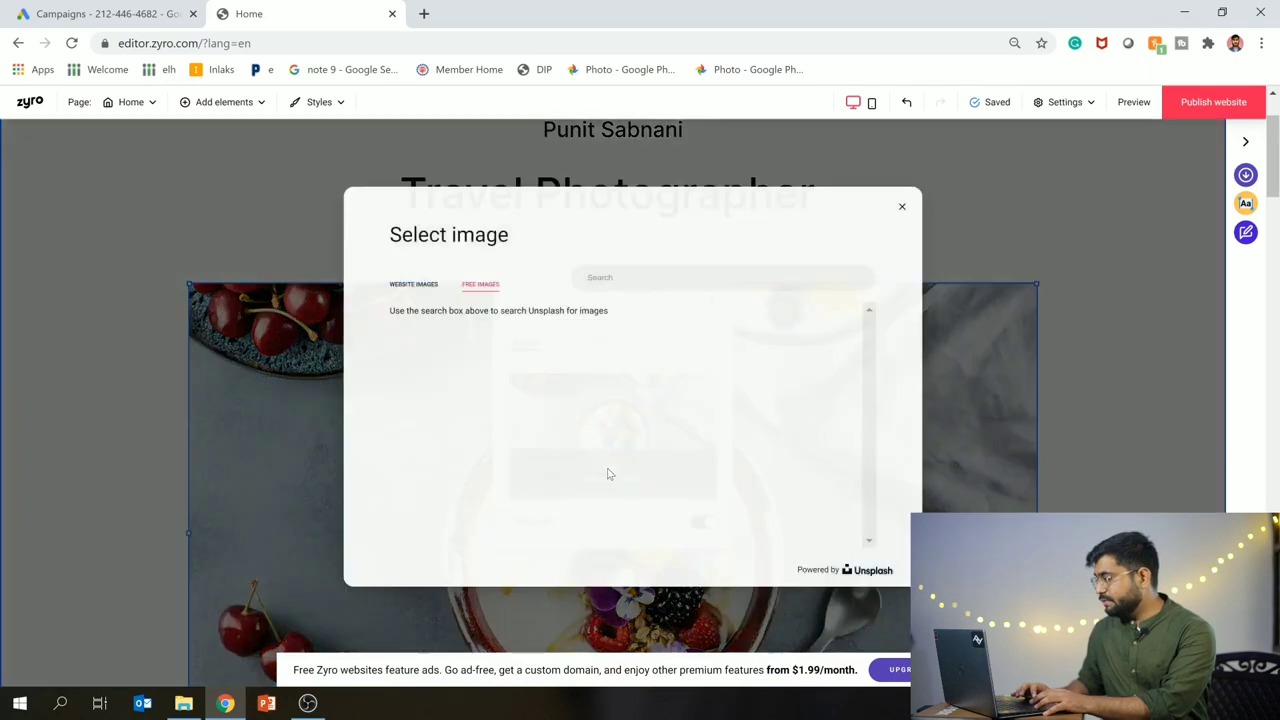
pyautogui.click(414, 285)
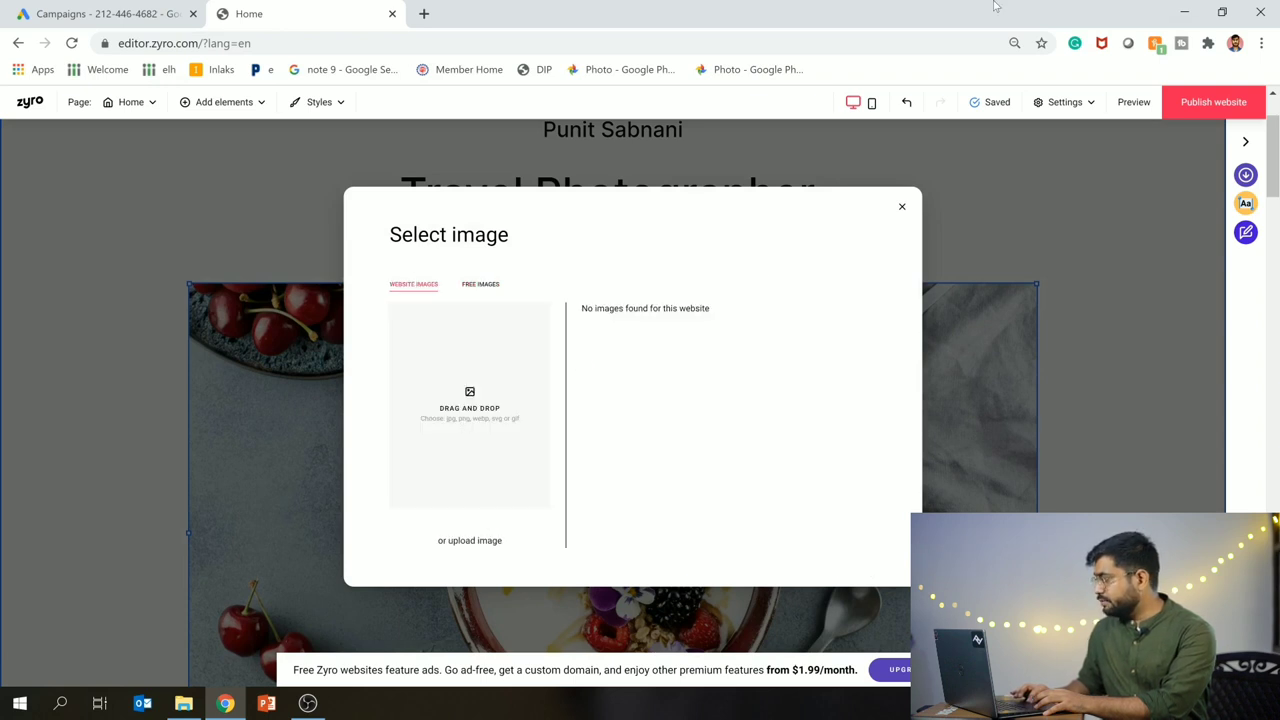
# Step: Switch to the desktop and open the "website portfolio" folder in File Explorer
pyautogui.click(1182, 13)
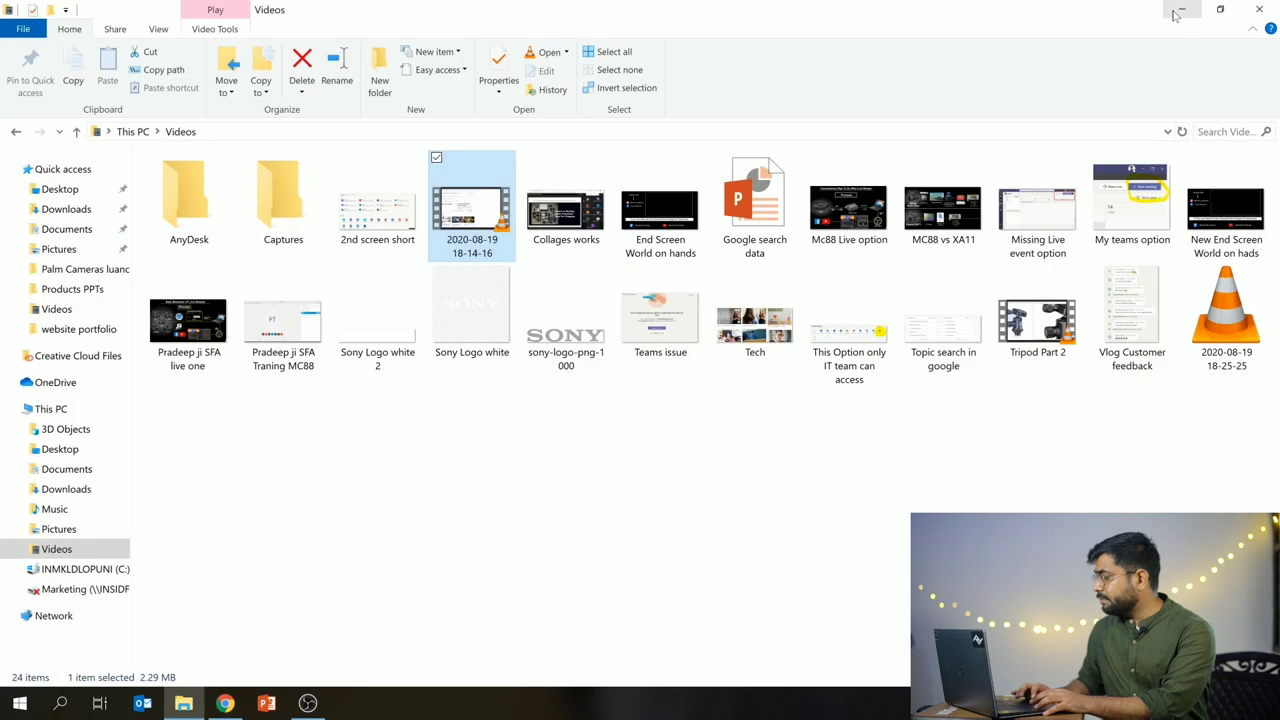
pyautogui.click(1176, 12)
pyautogui.click(716, 440)
pyautogui.doubleClick(713, 434)
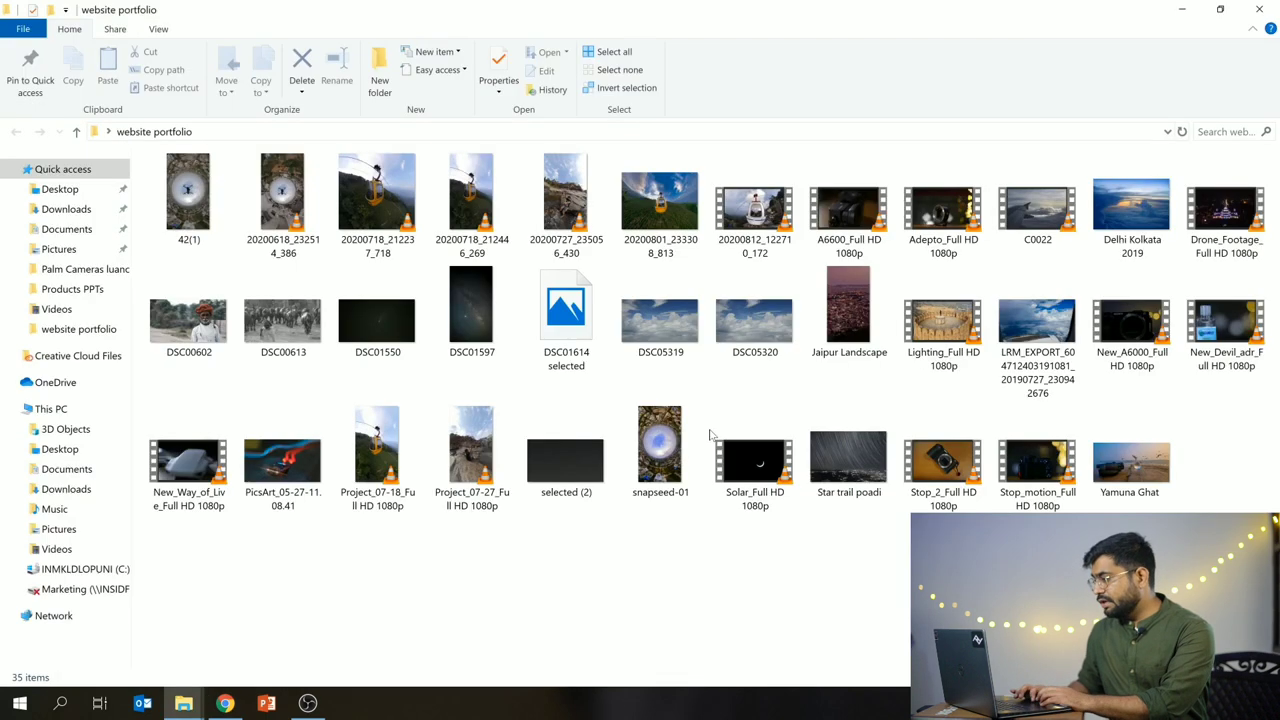
# Step: Upload the cable car photo 20200801_233308_813 from the folder and use it as the home page's large image
pyautogui.moveTo(660, 205); pyautogui.dragTo(463, 455)
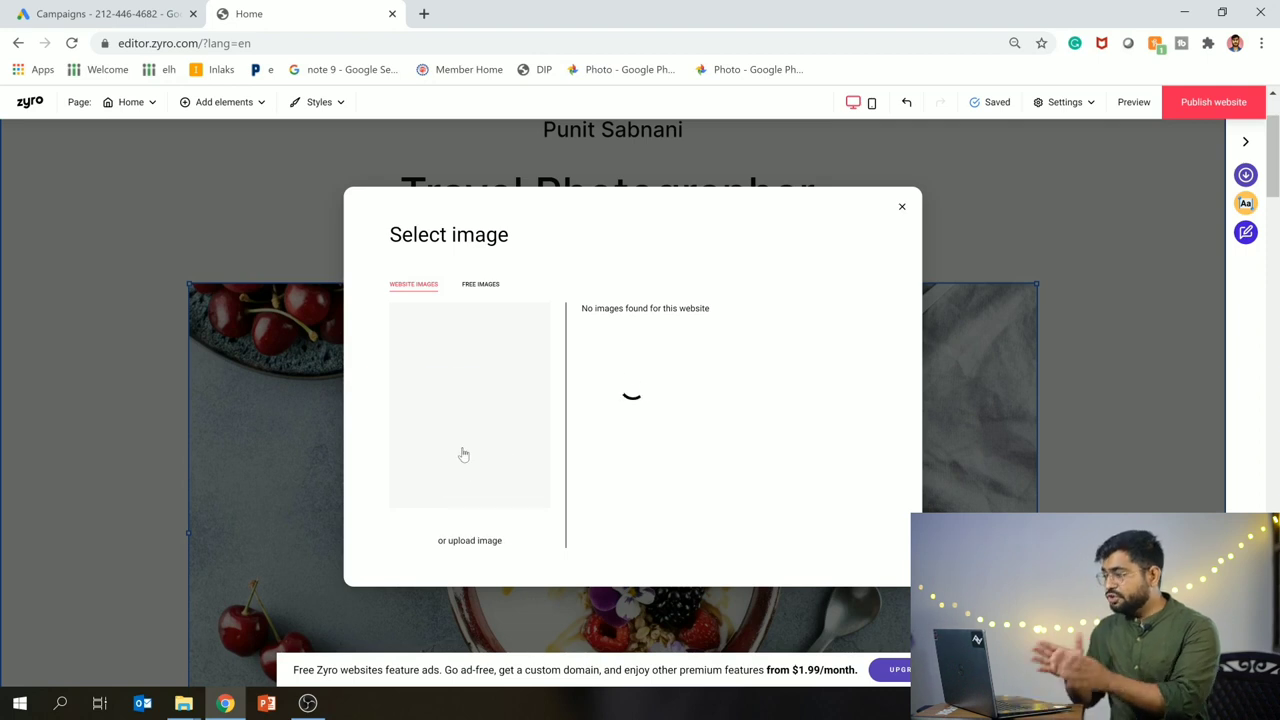
pyautogui.click(463, 455)
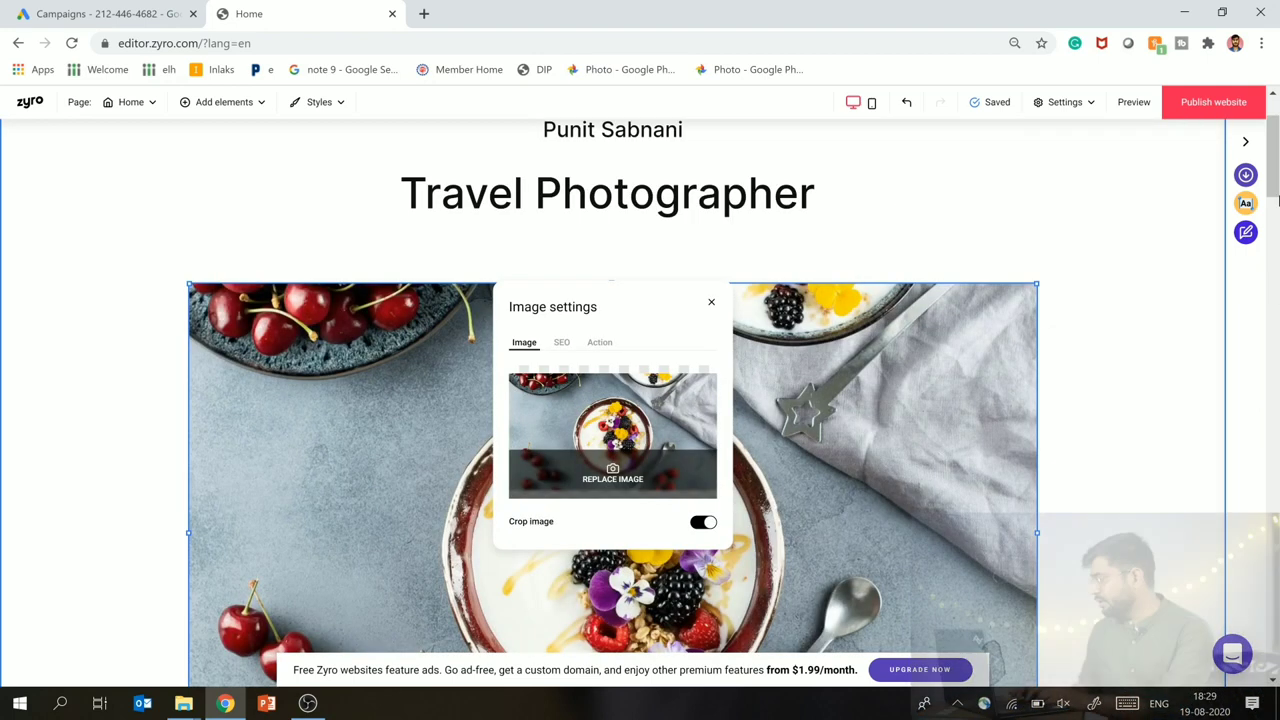
pyautogui.moveTo(1276, 165); pyautogui.dragTo(1277, 197)
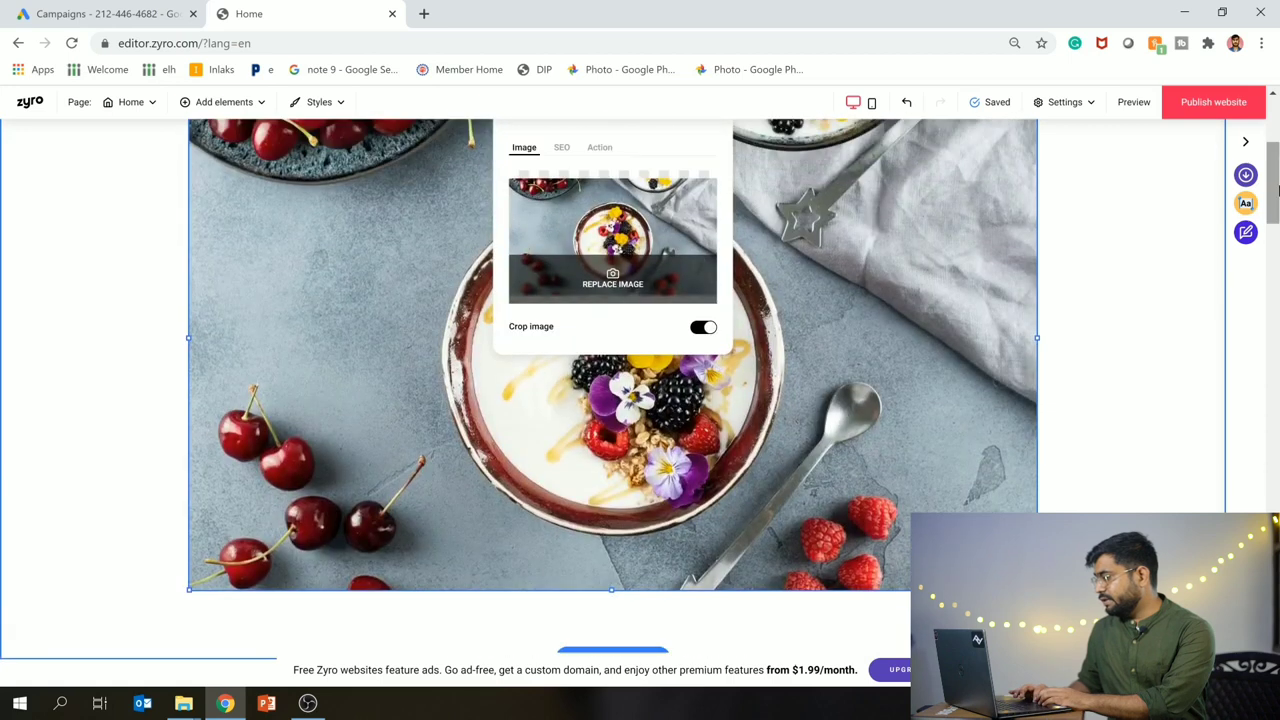
pyautogui.click(1040, 286)
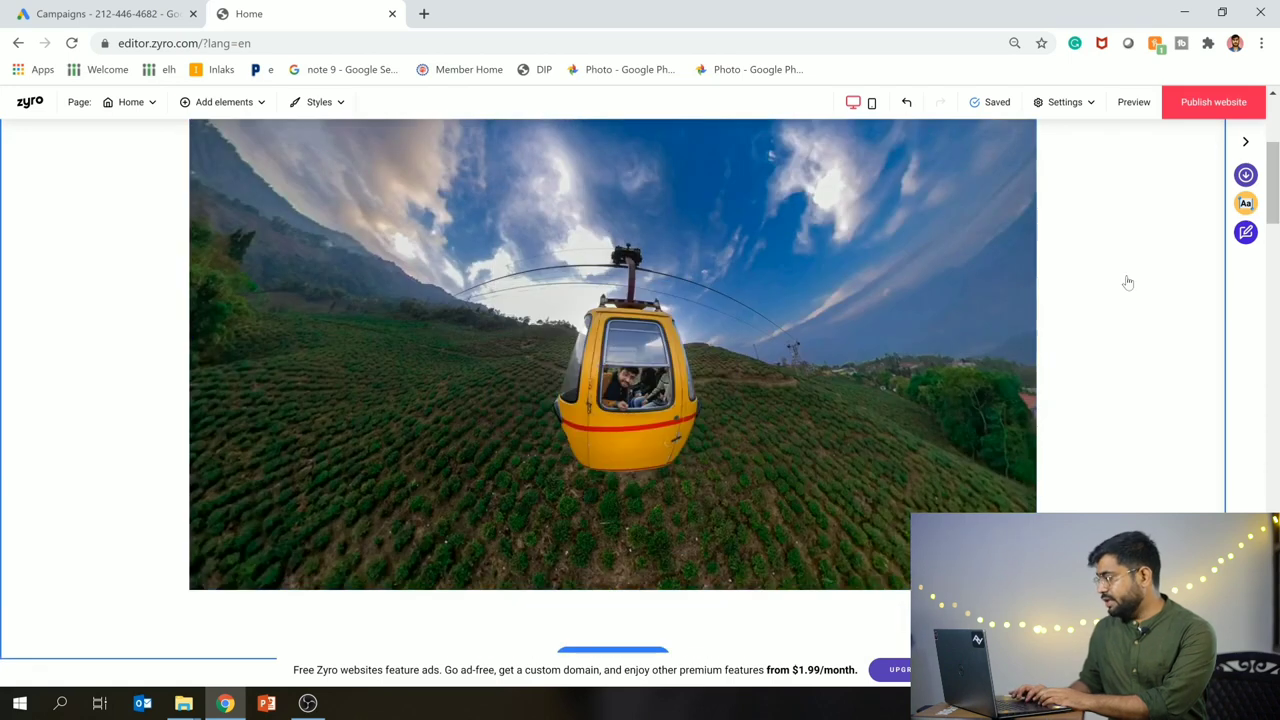
# Step: Change the heading of the projects section to "Some of my work"
pyautogui.moveTo(1276, 200); pyautogui.dragTo(1272, 145)
pyautogui.scroll(2, 1276, 172)
pyautogui.scroll(-3, 1276, 175)
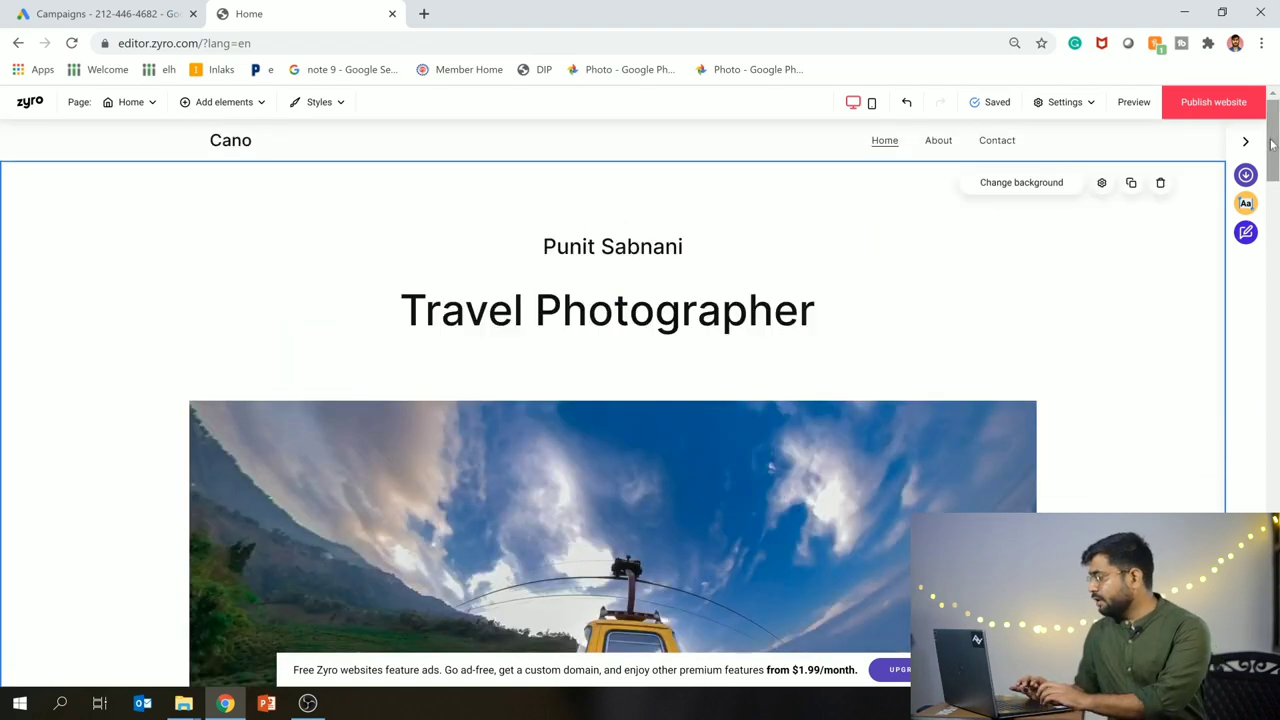
pyautogui.moveTo(1272, 145); pyautogui.dragTo(1276, 252)
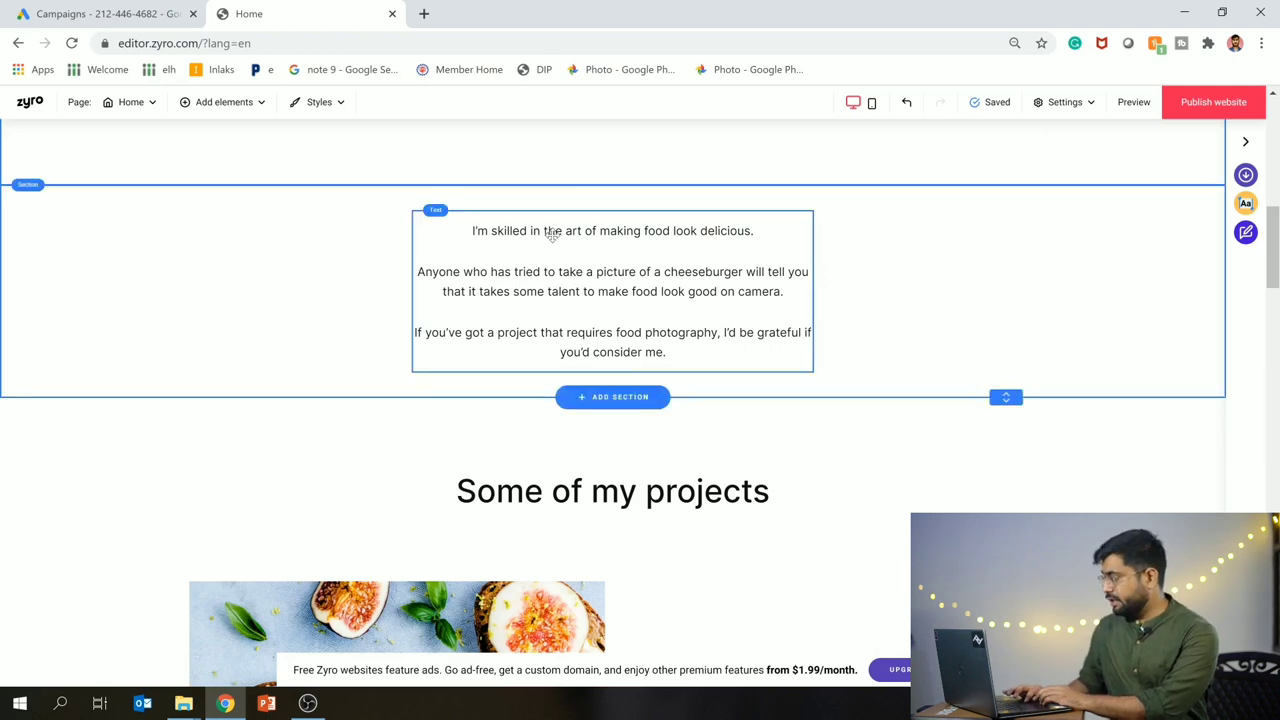
pyautogui.moveTo(1273, 225); pyautogui.dragTo(1273, 273)
pyautogui.click(727, 150)
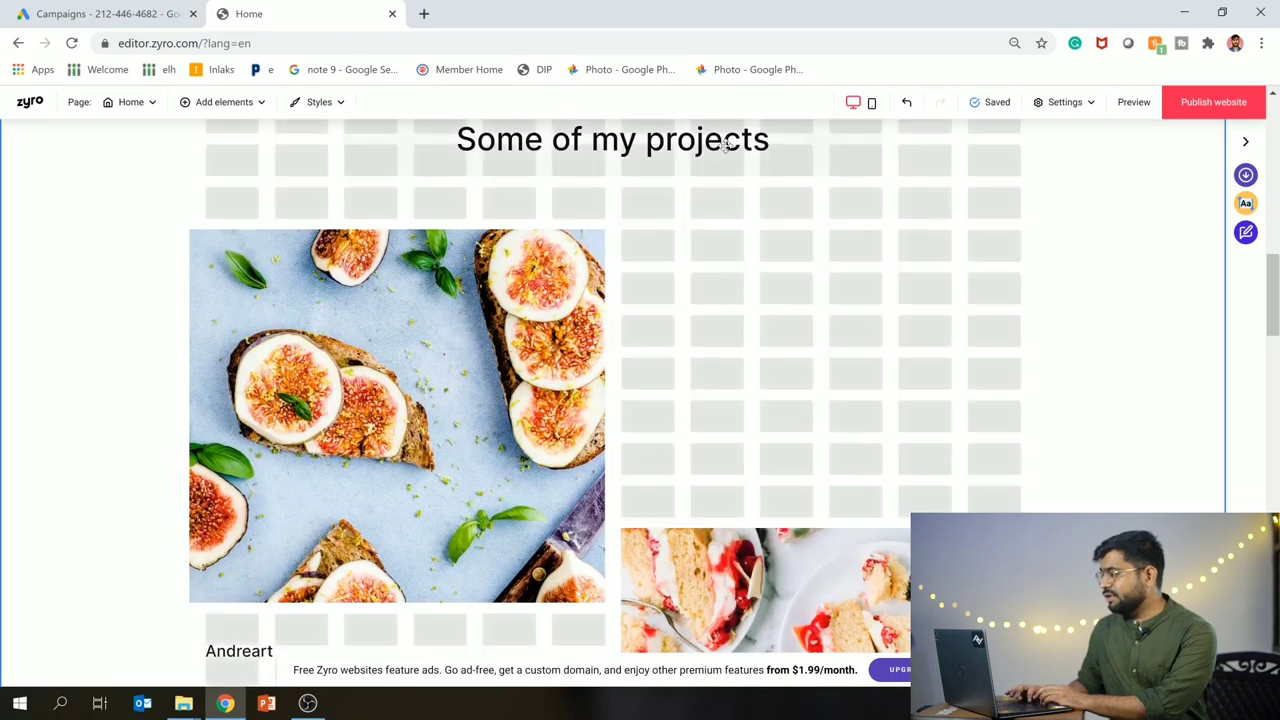
pyautogui.press('BackSpace')
pyautogui.press('BackSpace')
pyautogui.press('BackSpace')
pyautogui.press('BackSpace')
pyautogui.press('BackSpace')
pyautogui.press('BackSpace')
pyautogui.press('BackSpace')
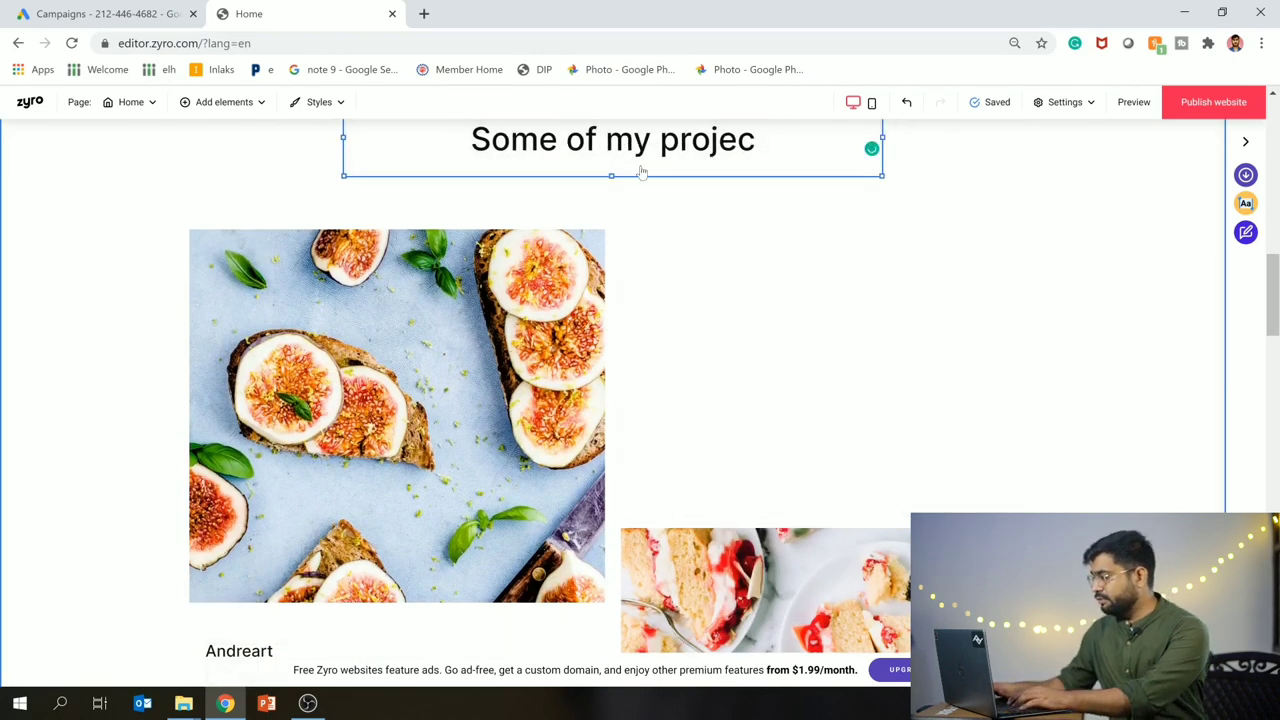
pyautogui.press('BackSpace')
pyautogui.write('work')
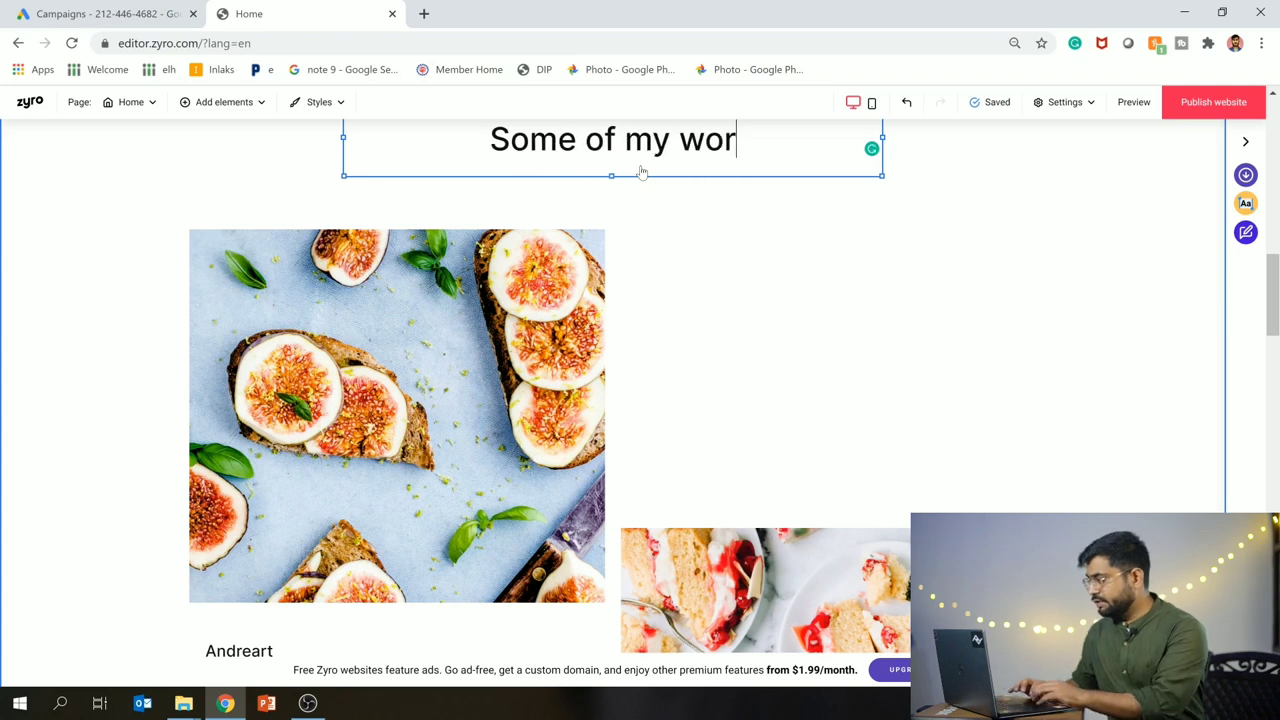
# Step: Try to replace the fig toast image in the work section with the "Star trail poadi" photo from the website portfolio folder
pyautogui.click(383, 309)
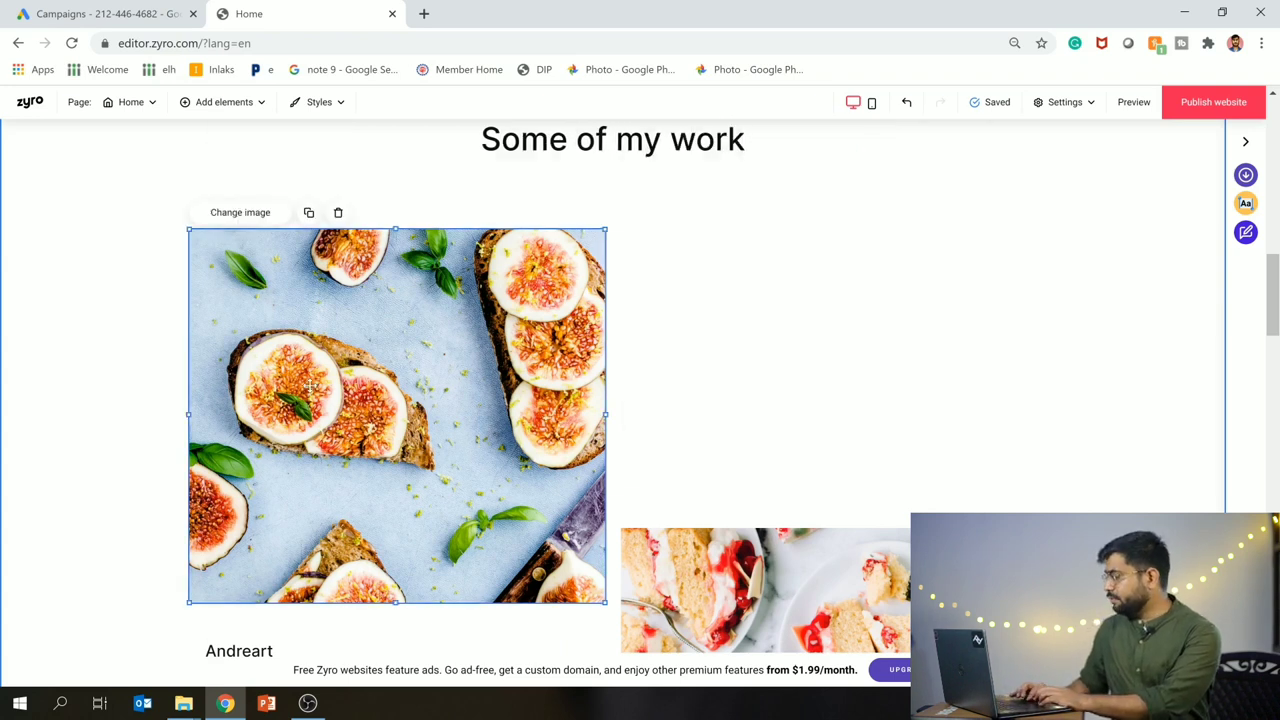
pyautogui.moveTo(1274, 312); pyautogui.dragTo(1273, 280)
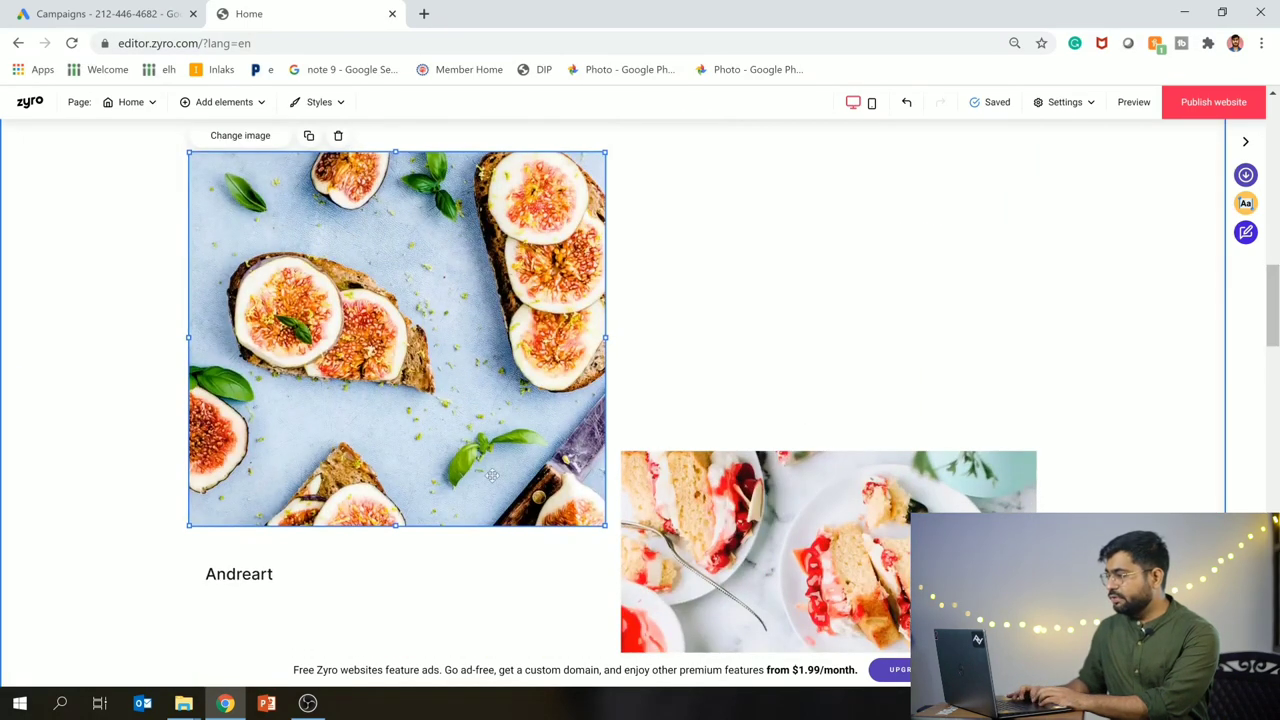
pyautogui.click(245, 136)
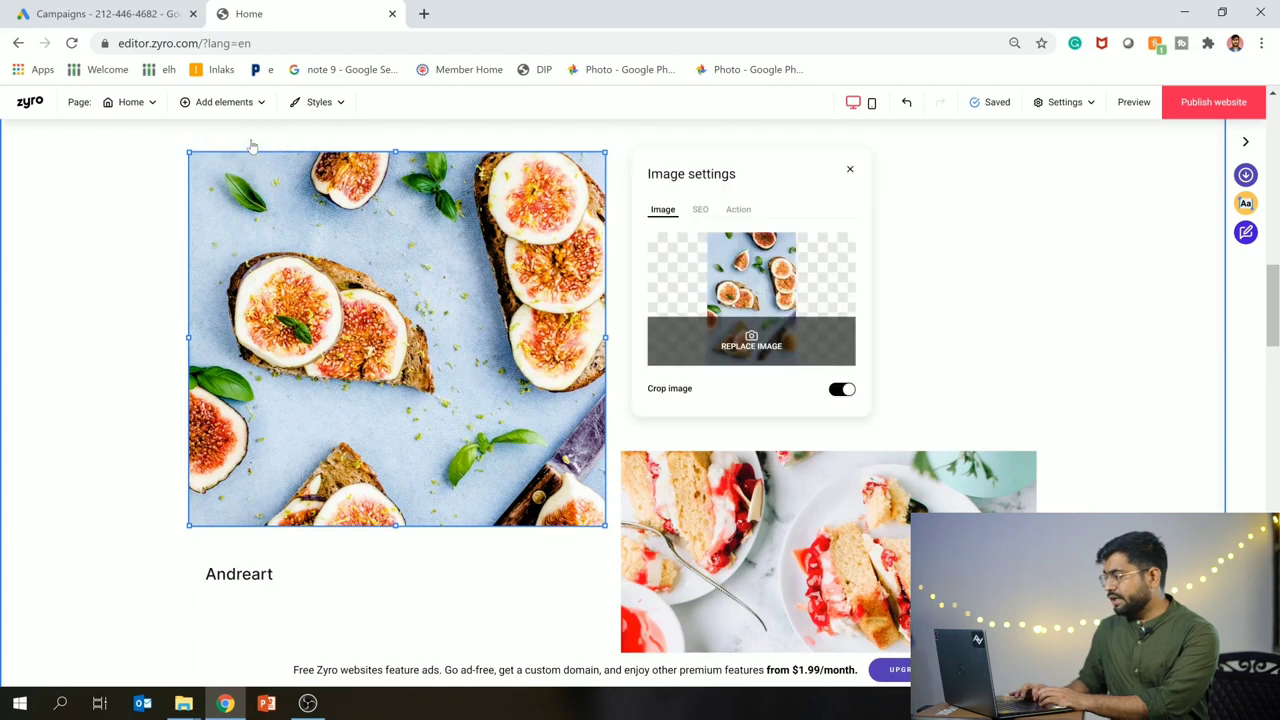
pyautogui.click(673, 310)
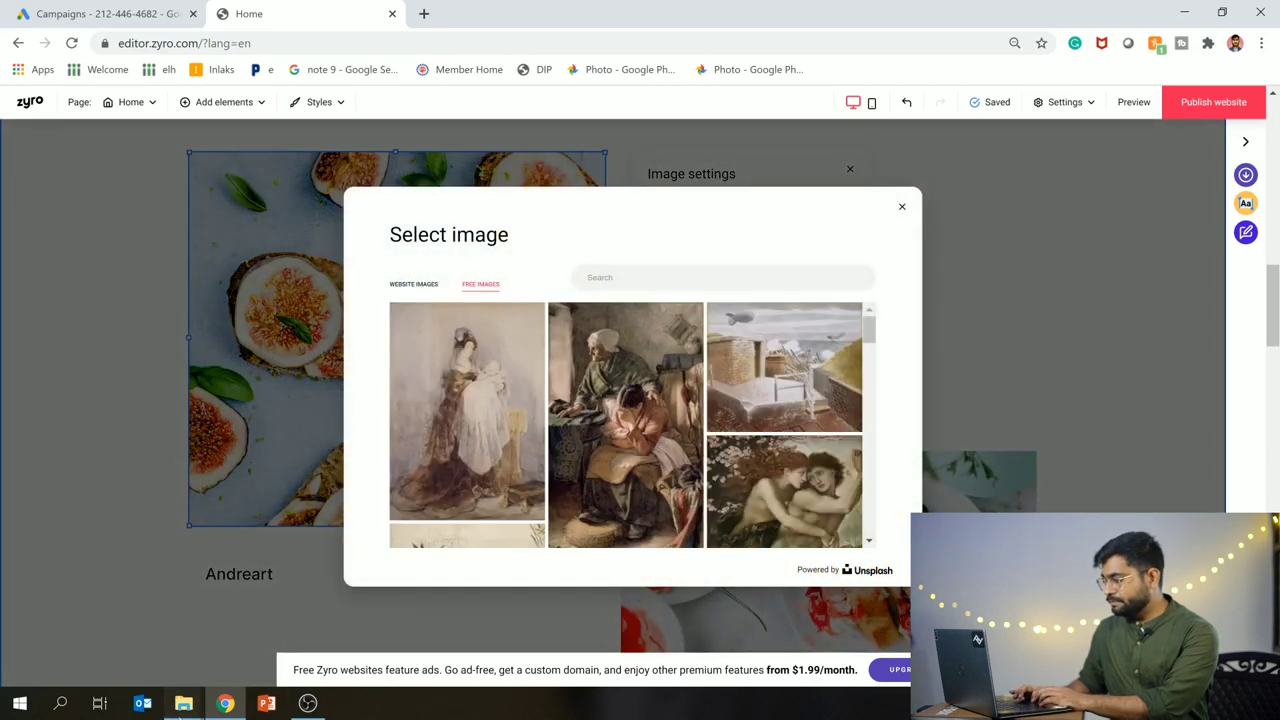
pyautogui.click(414, 285)
pyautogui.click(469, 400)
pyautogui.click(455, 290)
pyautogui.doubleClick(455, 290)
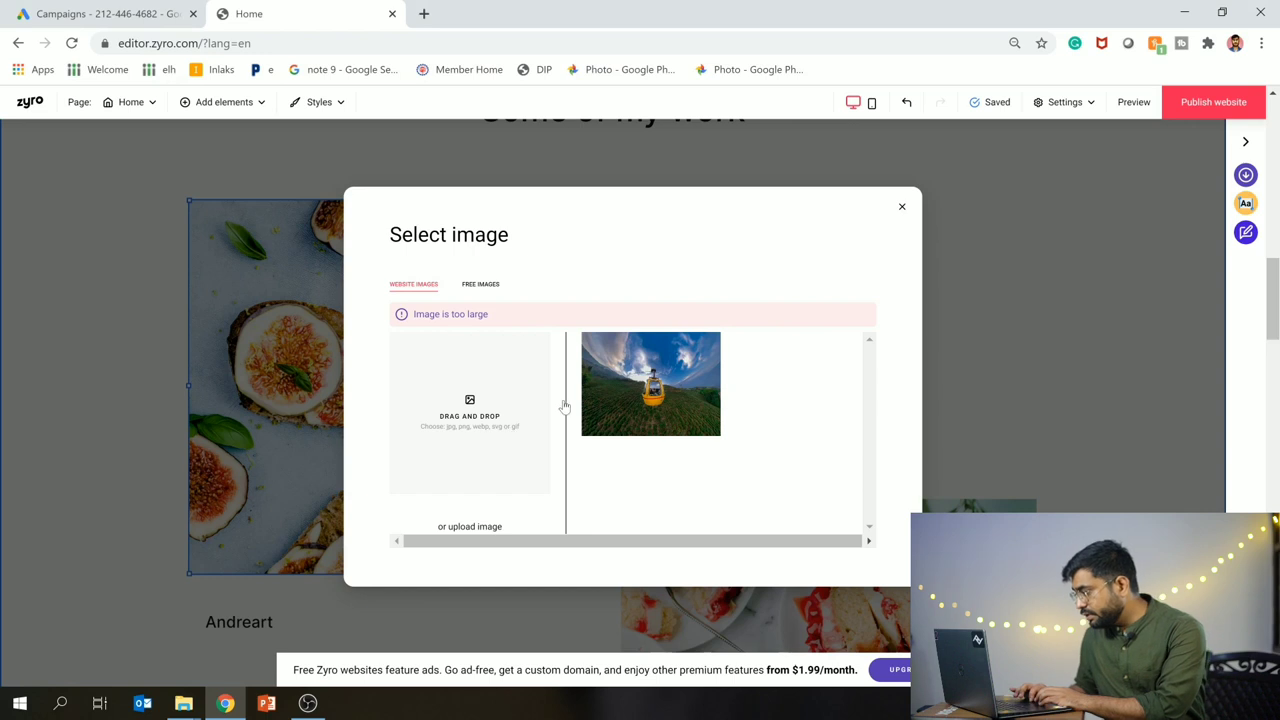
pyautogui.click(491, 407)
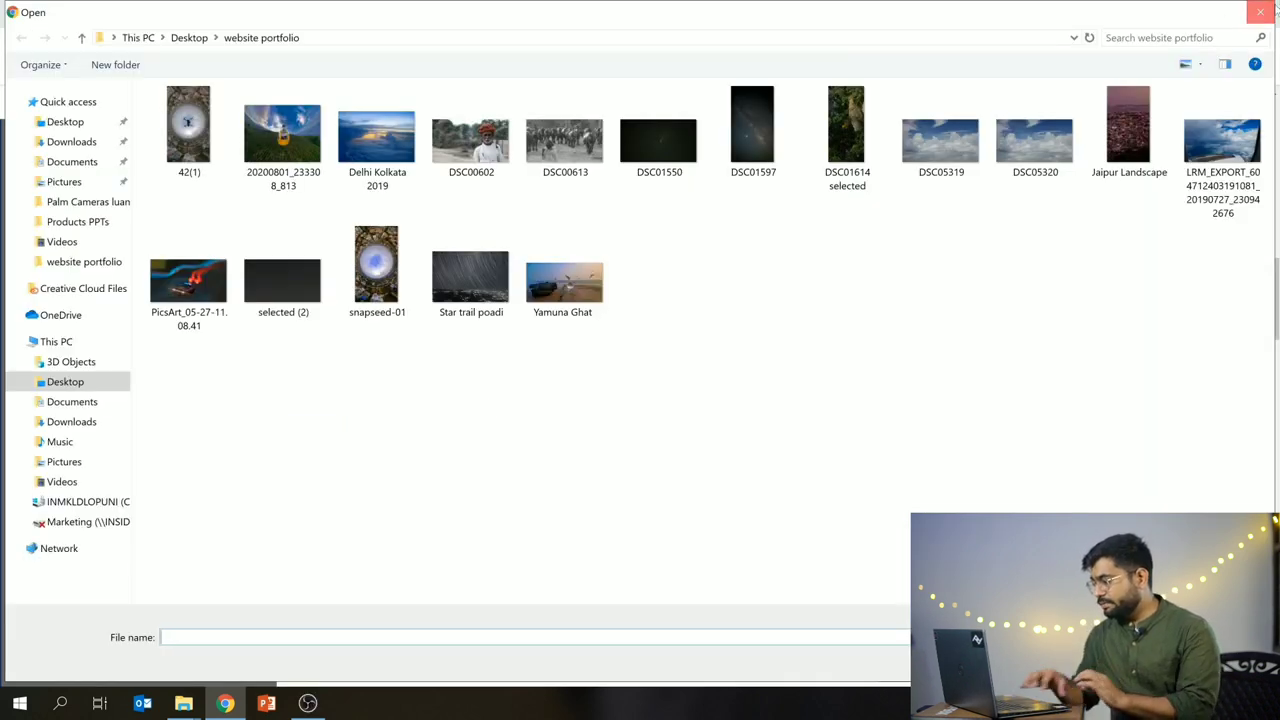
pyautogui.click(1260, 12)
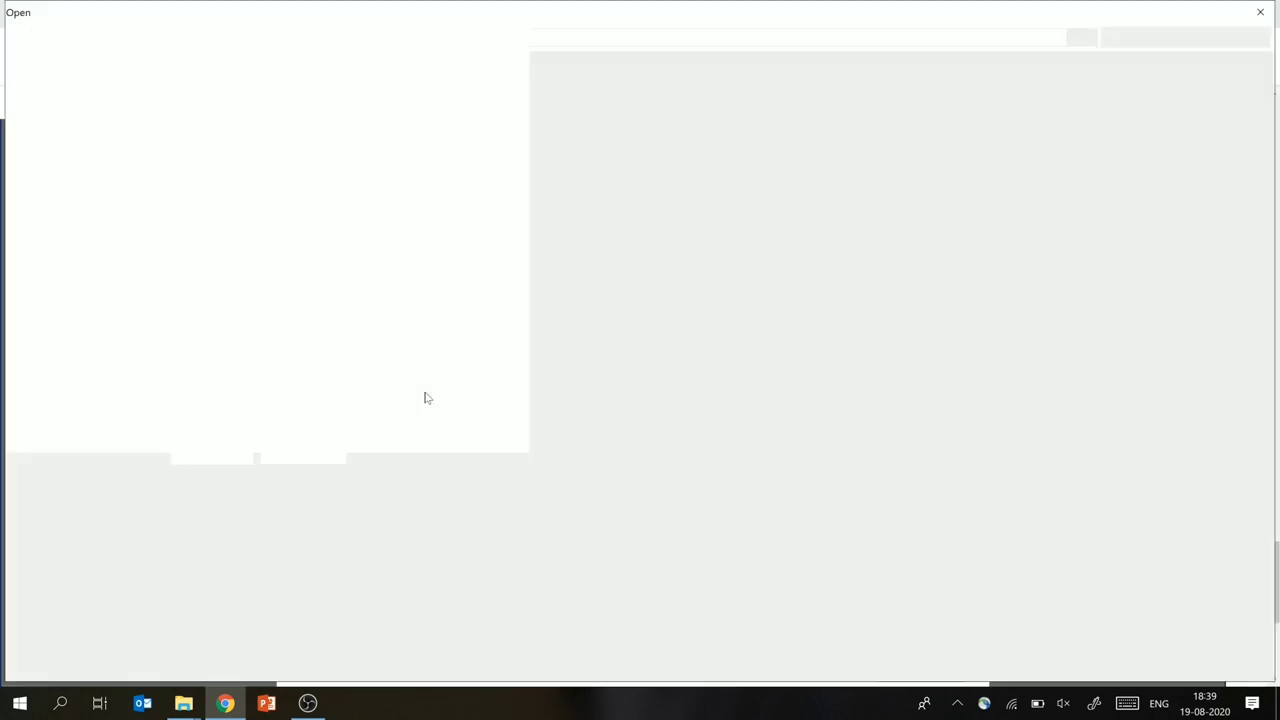
# Step: Replace the pancake image above the "Hereards" caption with the photo snapseed-01
pyautogui.click(385, 295)
pyautogui.doubleClick(389, 298)
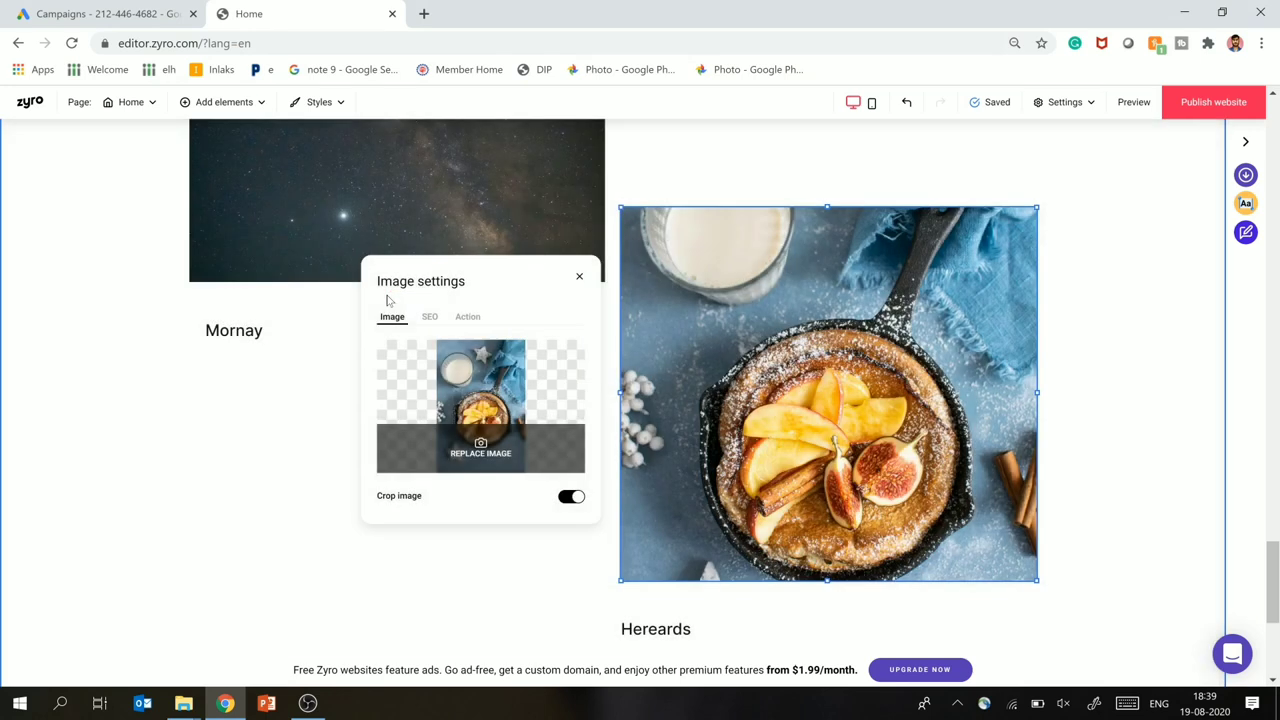
pyautogui.click(1051, 328)
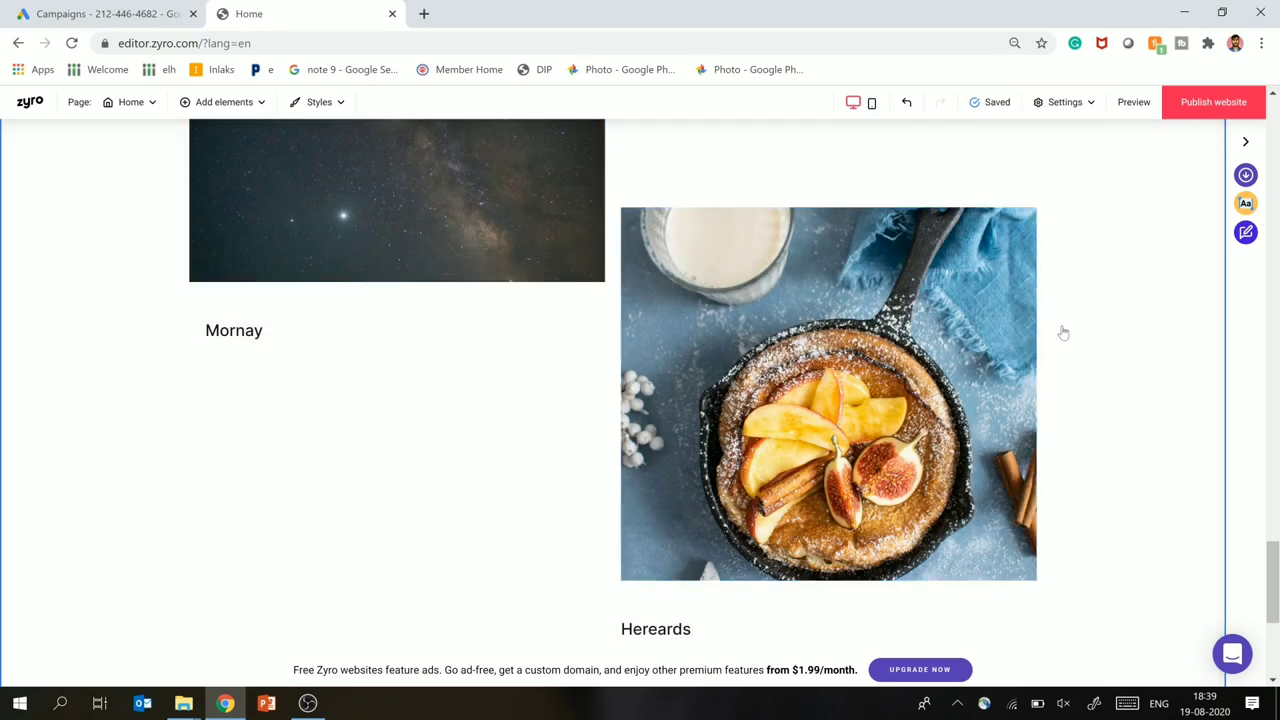
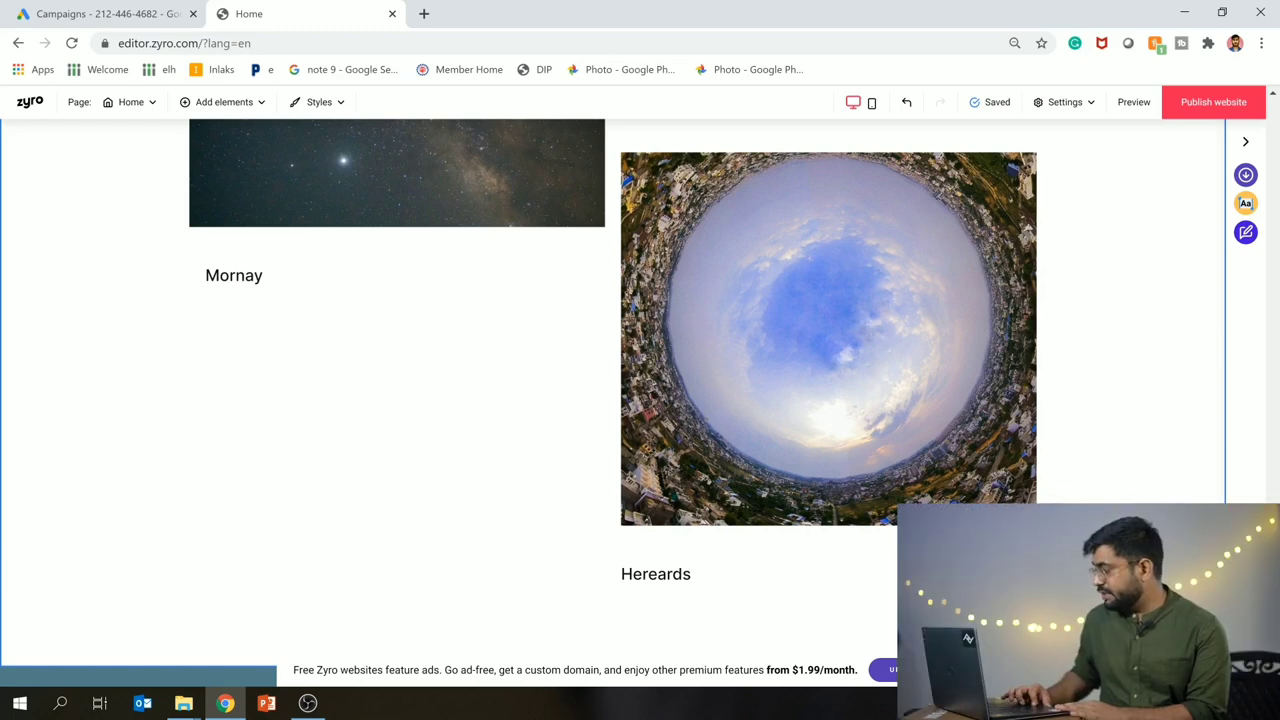
# Step: Change the "Andreart" caption under the first work image, the night landscape, to "UK"
pyautogui.scroll(10, 1276, 210)
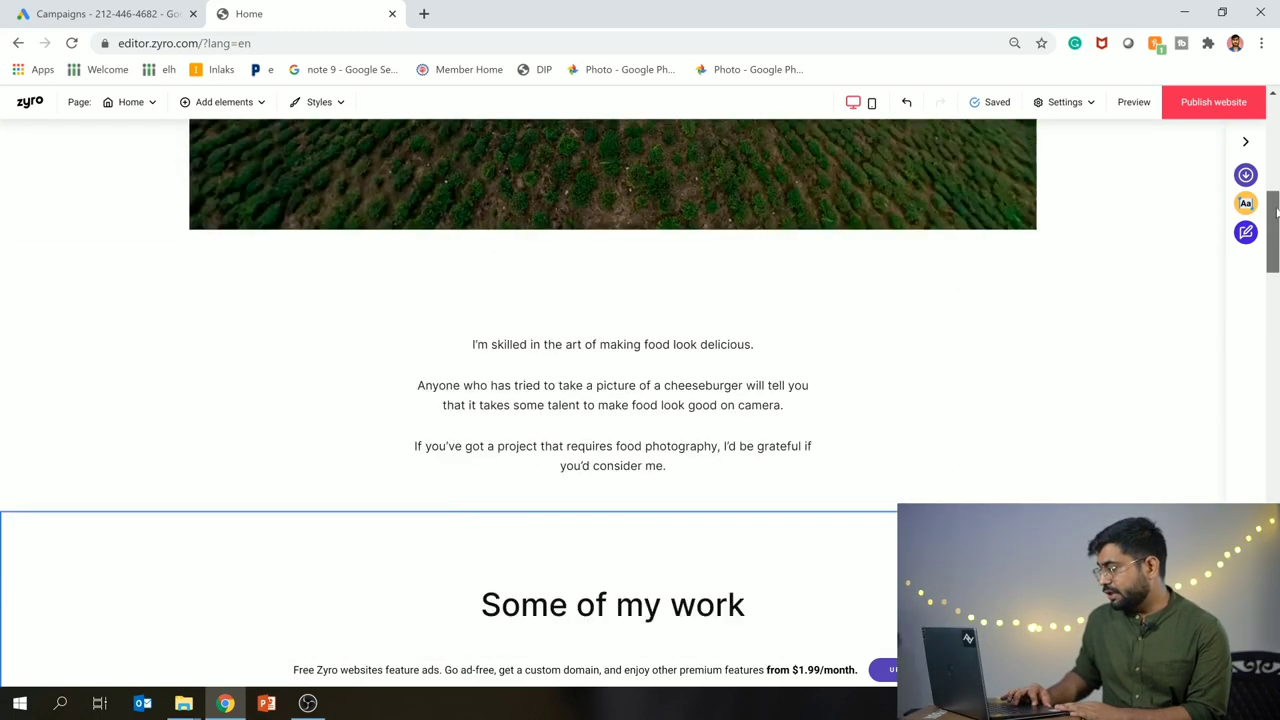
pyautogui.scroll(3, 1276, 210)
pyautogui.scroll(-10, 1276, 270)
pyautogui.moveTo(1276, 340); pyautogui.dragTo(1258, 368)
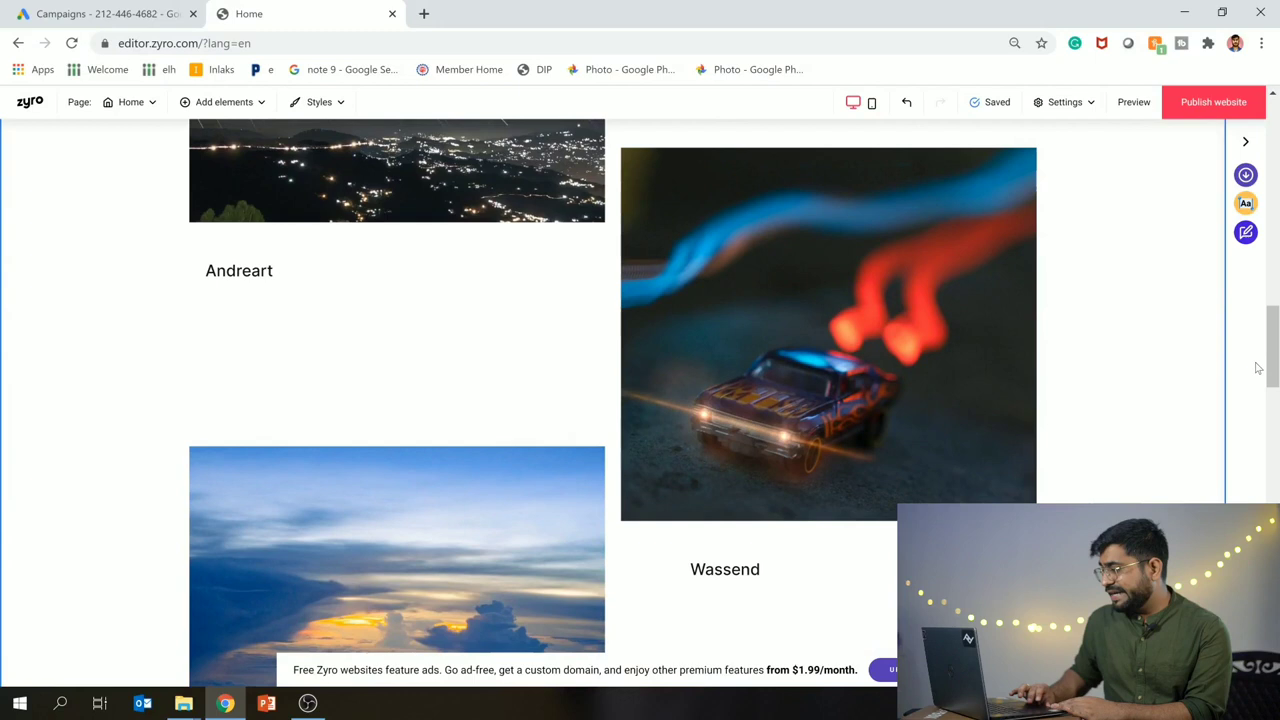
pyautogui.moveTo(246, 272); pyautogui.dragTo(248, 283)
pyautogui.press('BackSpace')
pyautogui.press('BackSpace')
pyautogui.press('BackSpace')
pyautogui.press('BackSpace')
pyautogui.press('BackSpace')
pyautogui.press('BackSpace')
pyautogui.press('BackSpace')
pyautogui.write('UK')
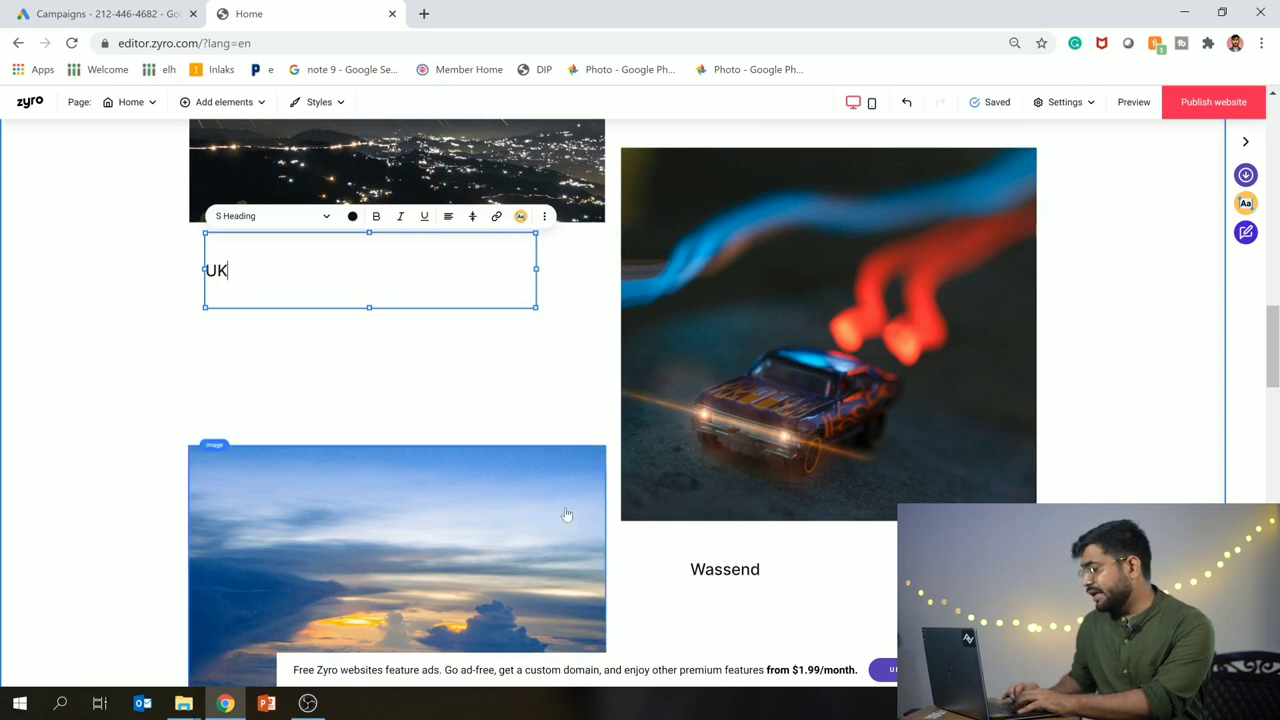
# Step: Change the "Wassend" caption under the toy car photo to "Light Painting"
pyautogui.click(751, 590)
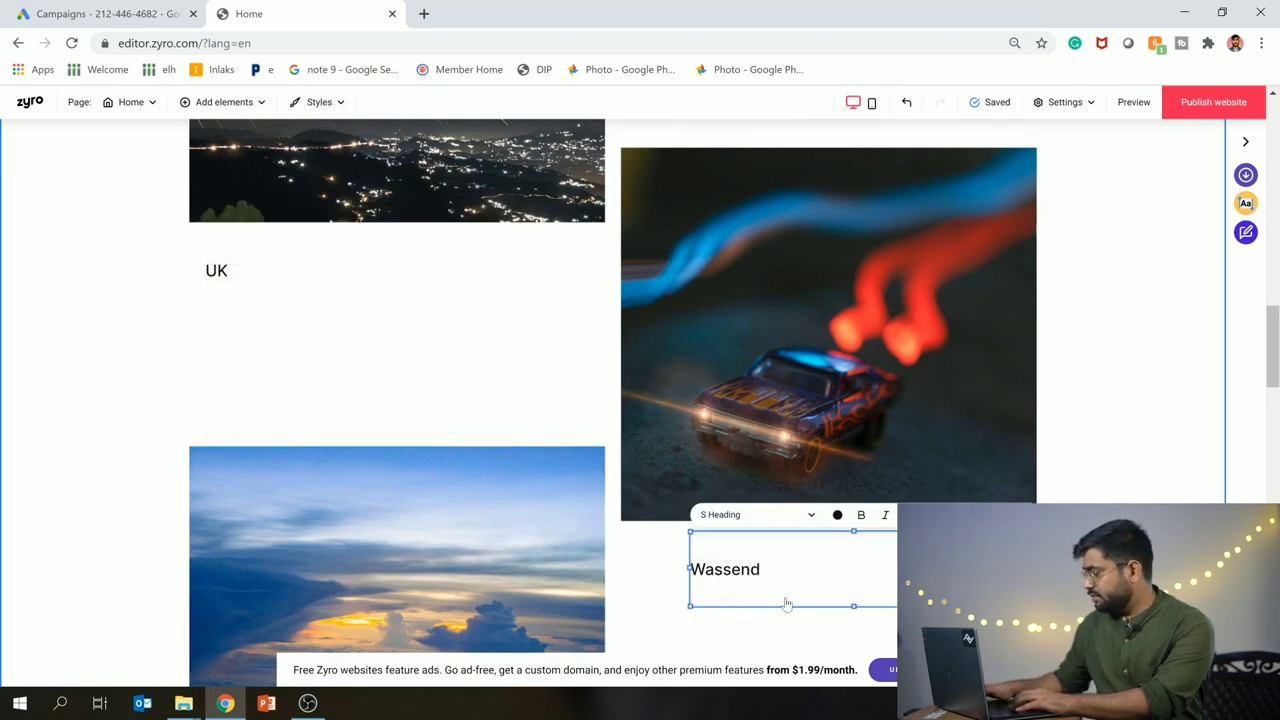
pyautogui.press('BackSpace')
pyautogui.press('BackSpace')
pyautogui.press('BackSpace')
pyautogui.press('BackSpace')
pyautogui.press('BackSpace')
pyautogui.write('Light Pa')
pyautogui.press('BackSpace')
pyautogui.write('Painting')
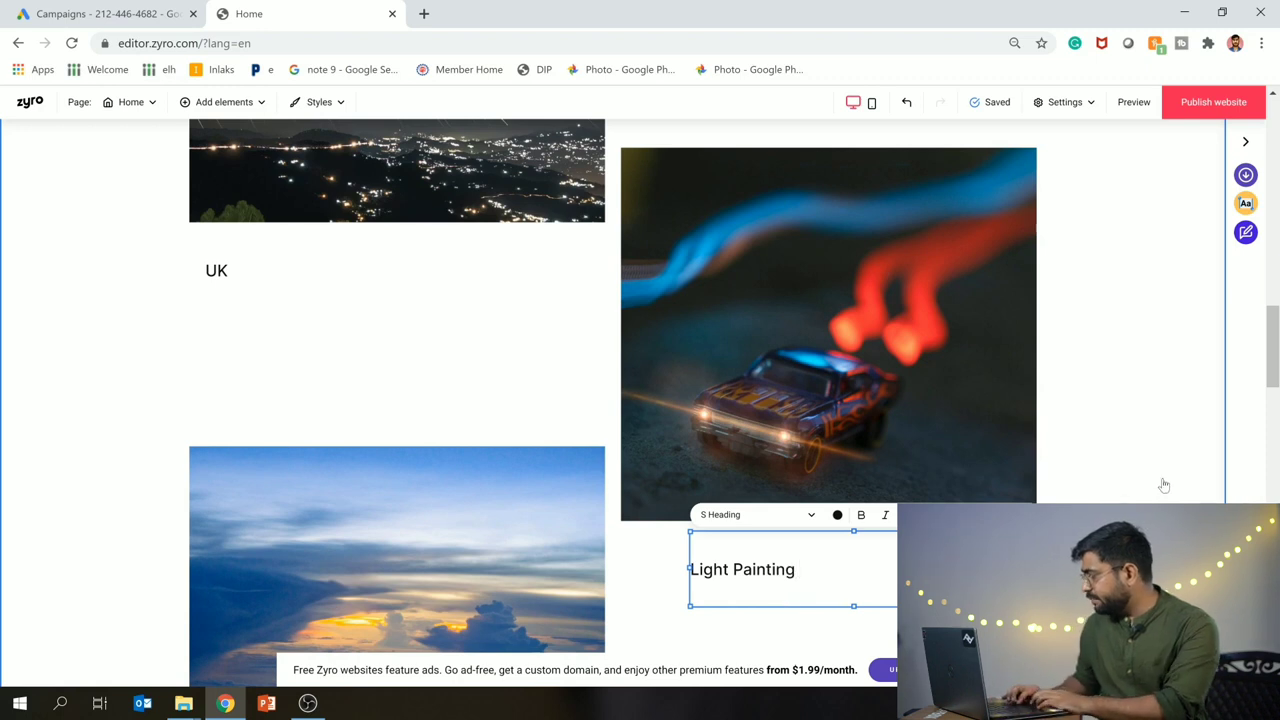
# Step: Add a contact form section with a large image beside the "Get in touch" form below the work section
pyautogui.moveTo(1273, 345); pyautogui.dragTo(1275, 571)
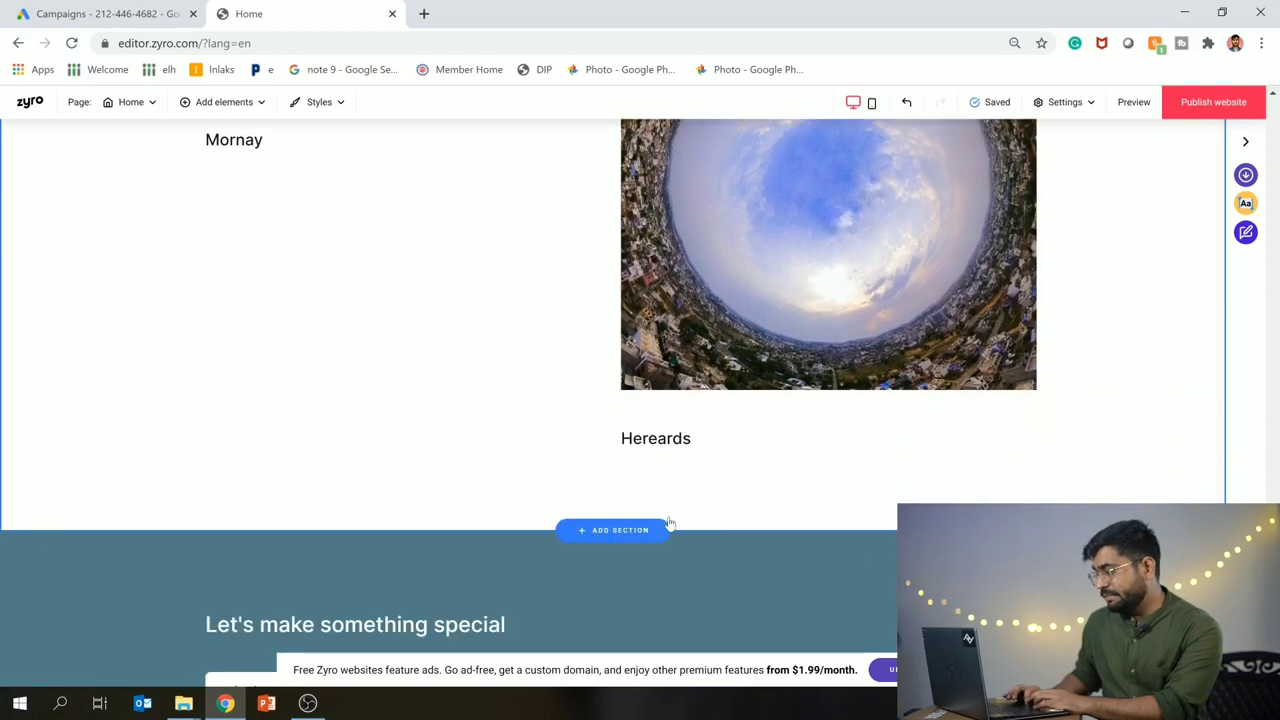
pyautogui.click(615, 532)
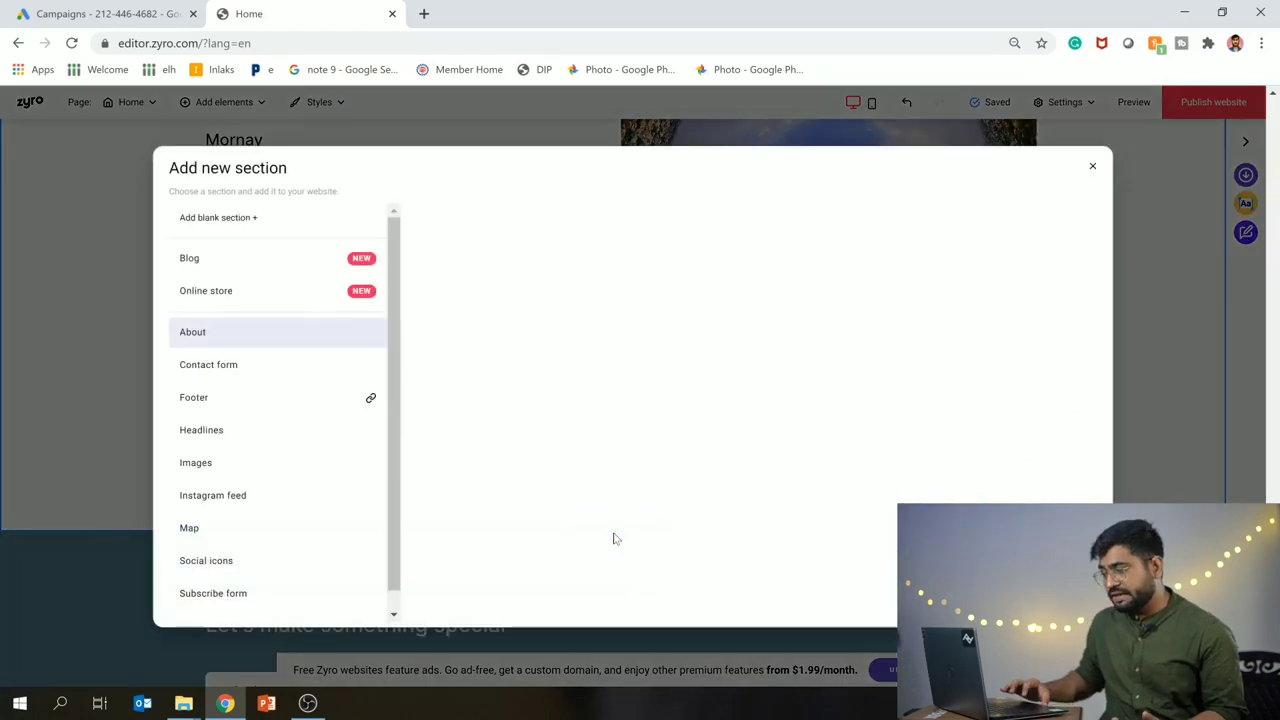
pyautogui.click(254, 369)
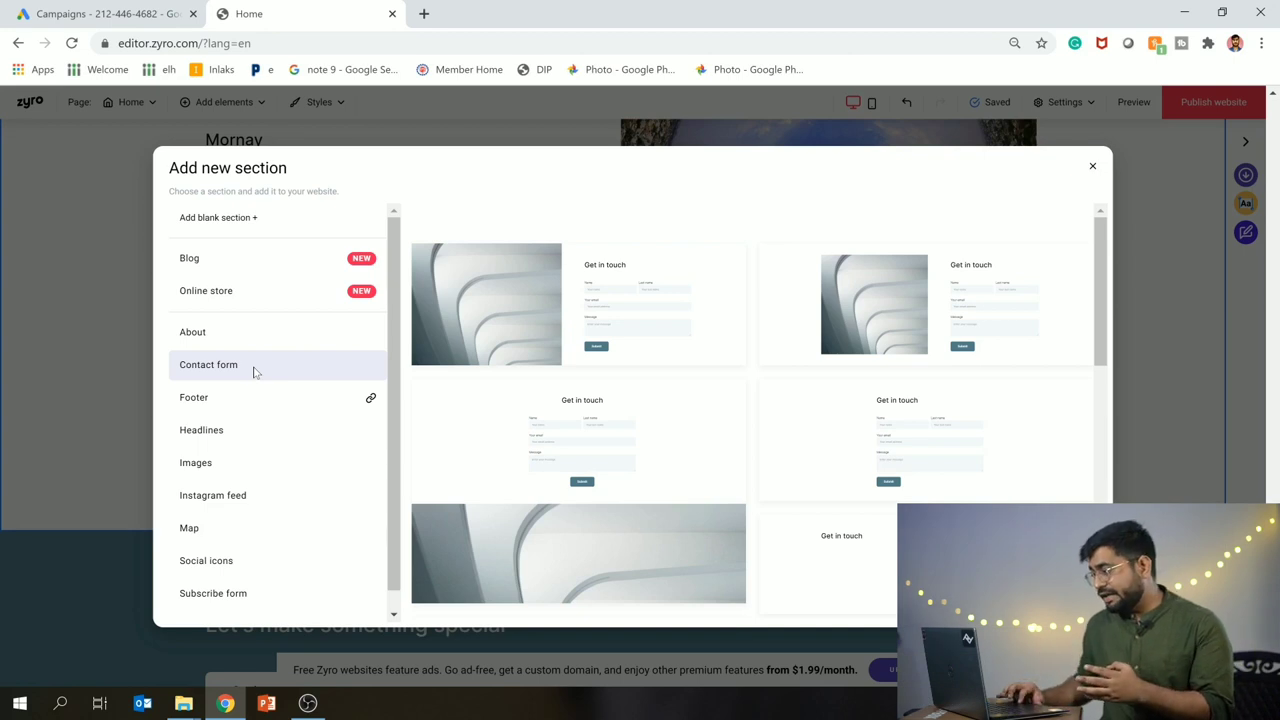
pyautogui.click(595, 290)
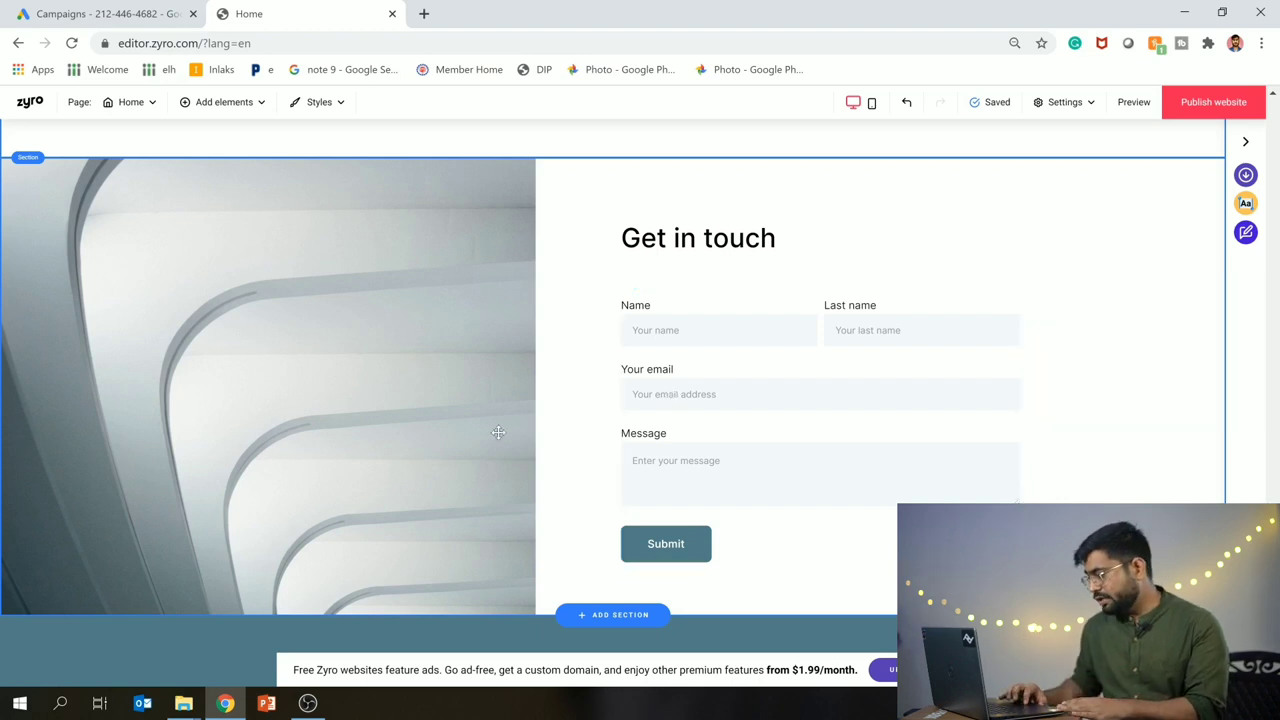
# Step: Add an Instagram feed section with a centred heading and a grid of five columns and three rows below the contact form
pyautogui.click(630, 615)
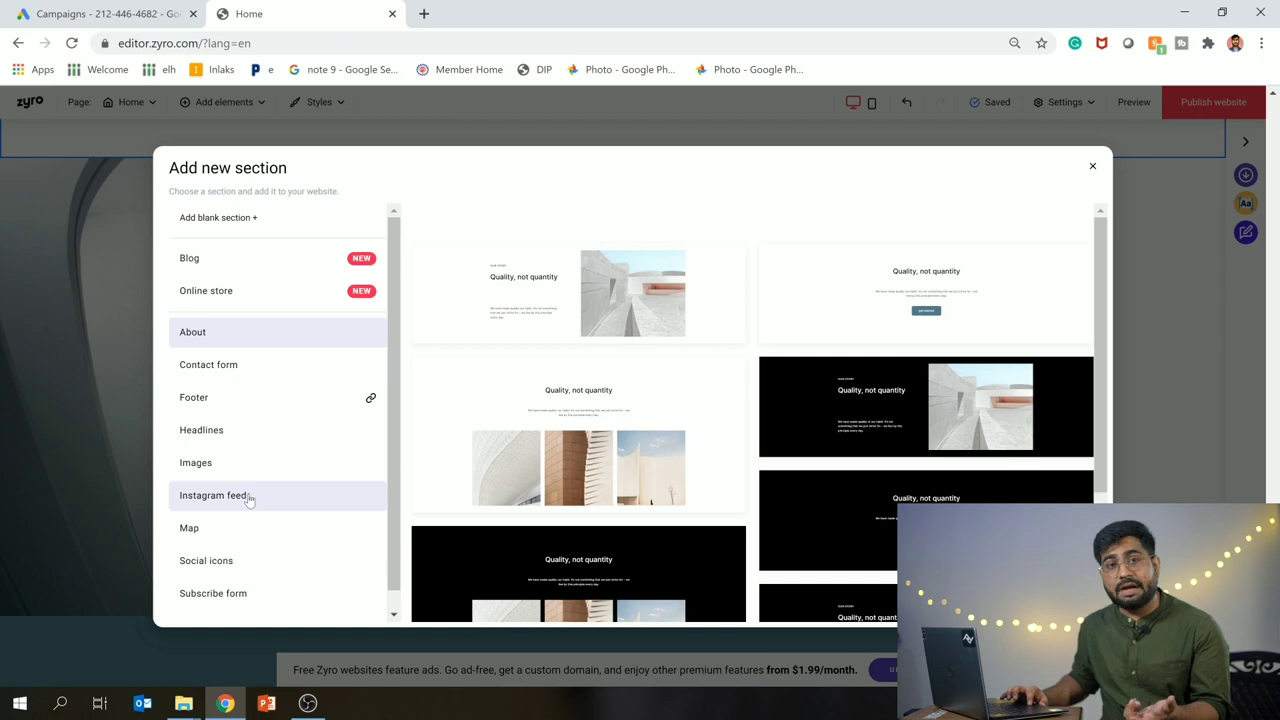
pyautogui.click(193, 532)
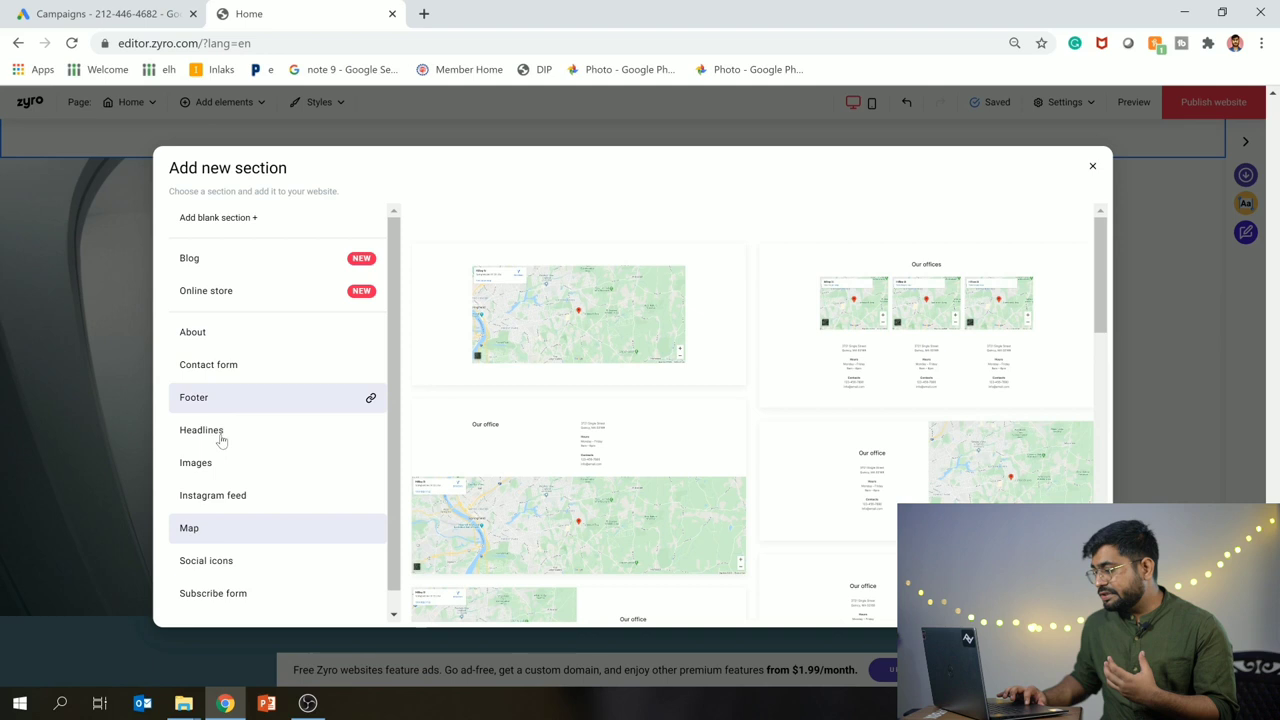
pyautogui.click(227, 505)
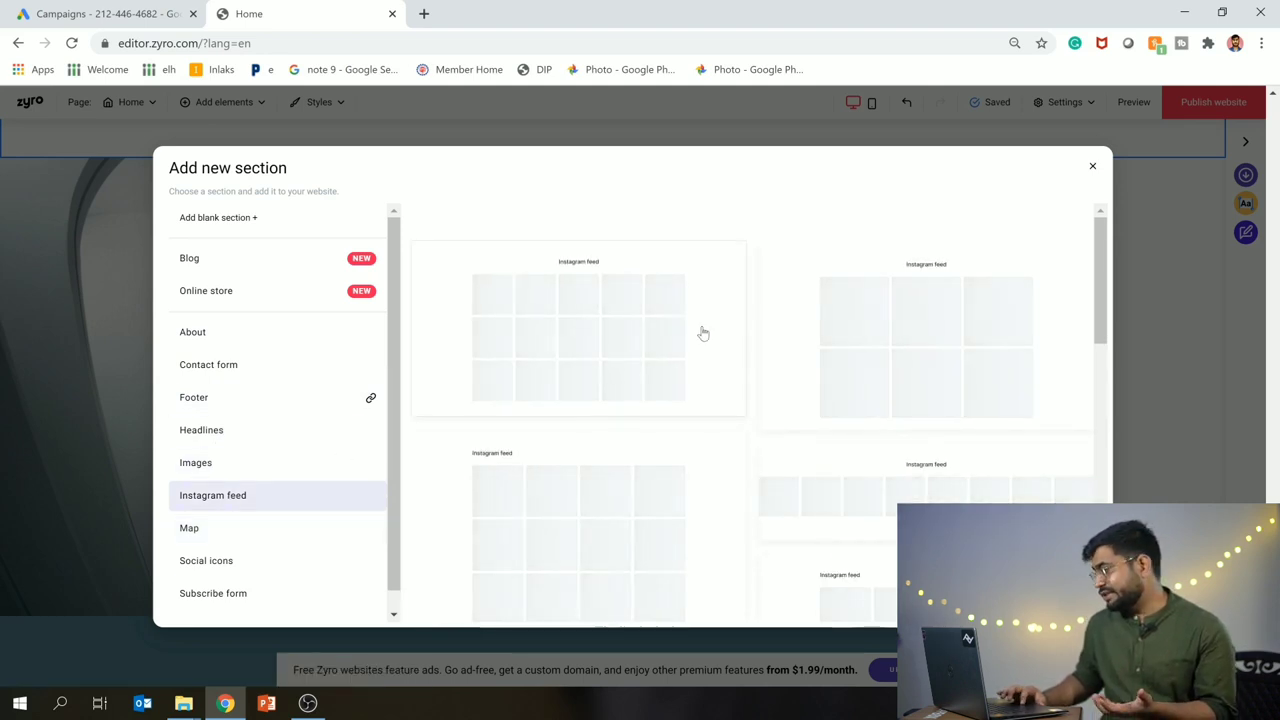
pyautogui.click(583, 326)
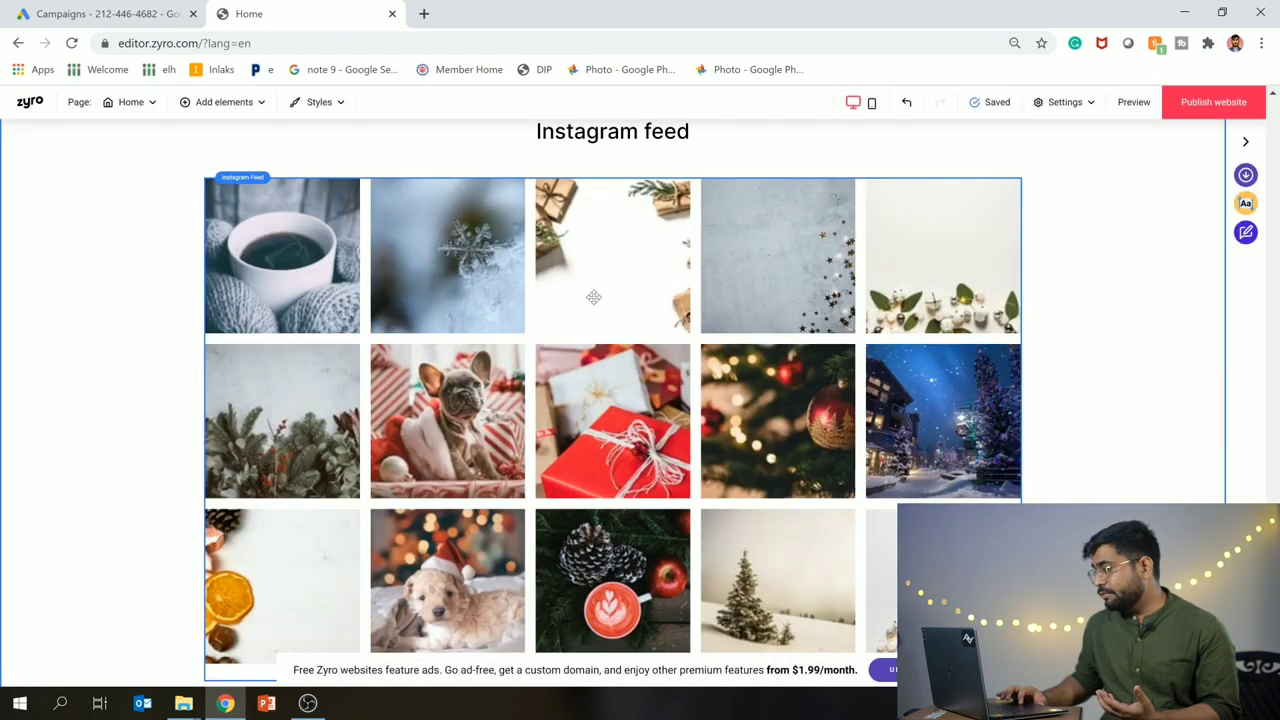
# Step: Inspect the Instagram feed's general settings for connecting an account and choosing the number of items, without changing them
pyautogui.click(250, 180)
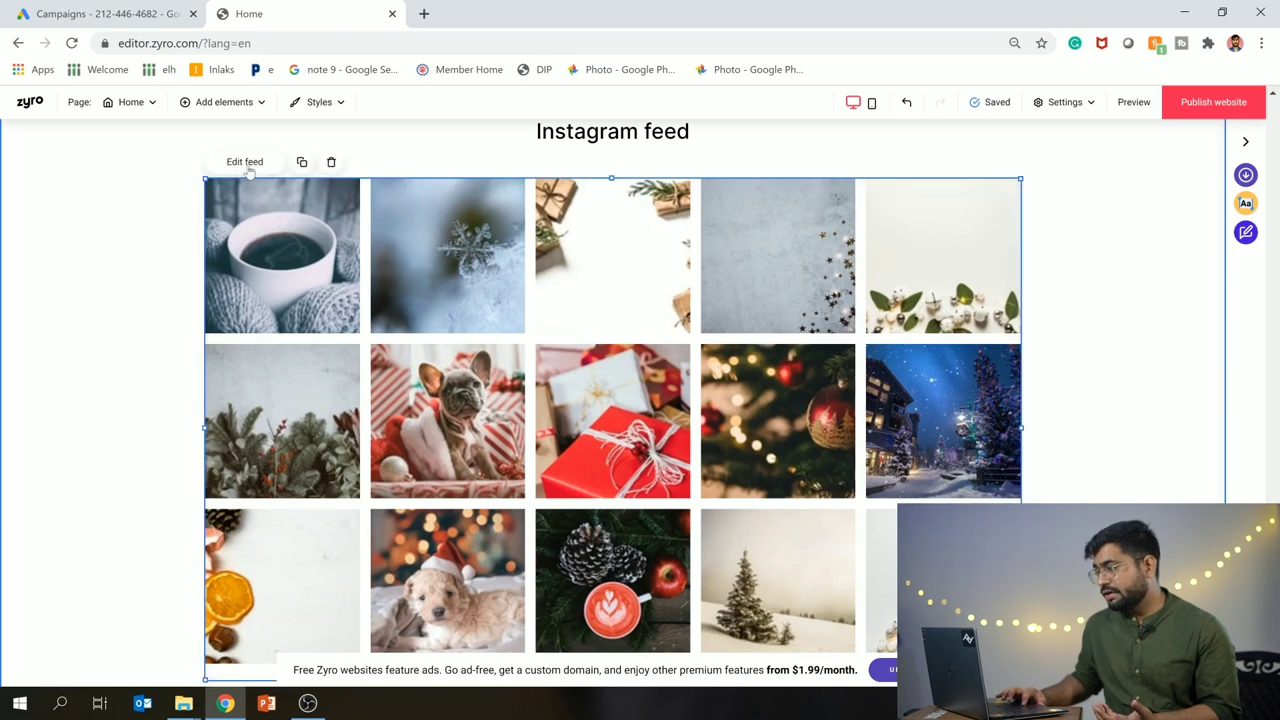
pyautogui.click(245, 165)
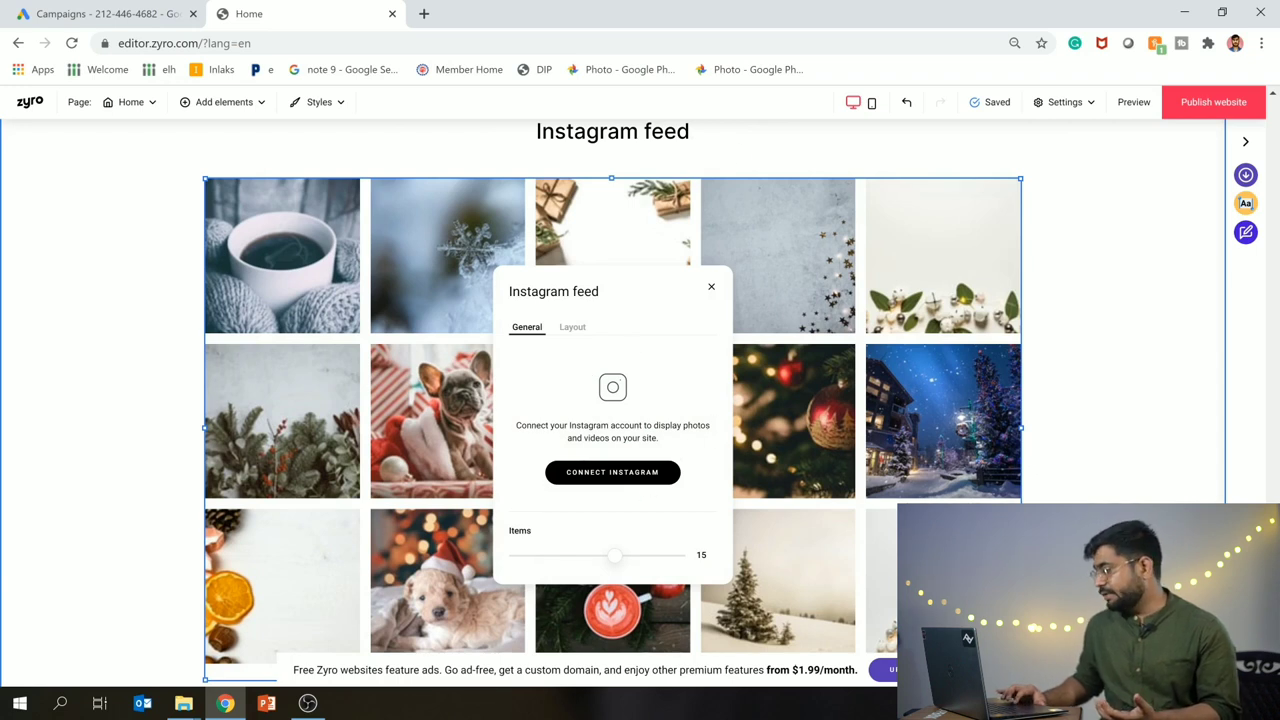
pyautogui.click(1080, 481)
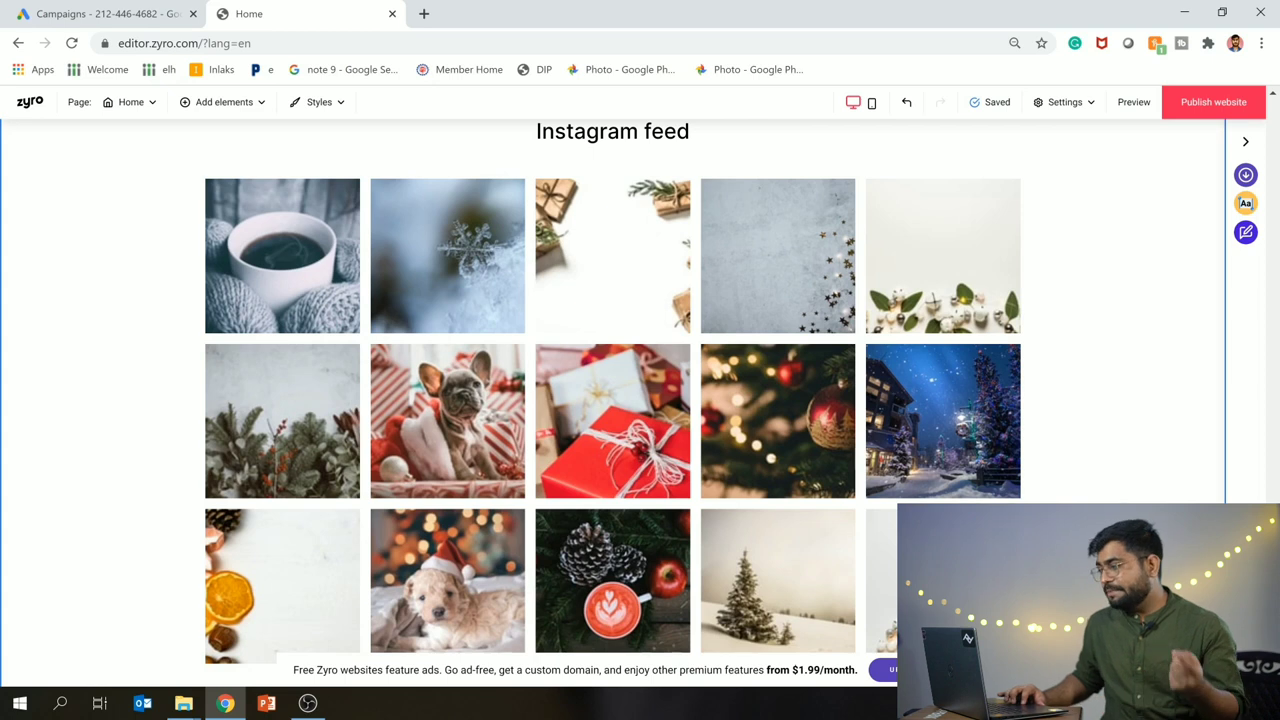
# Step: Browse the available social icons section layouts without adding one
pyautogui.scroll(-10, 640, 400)
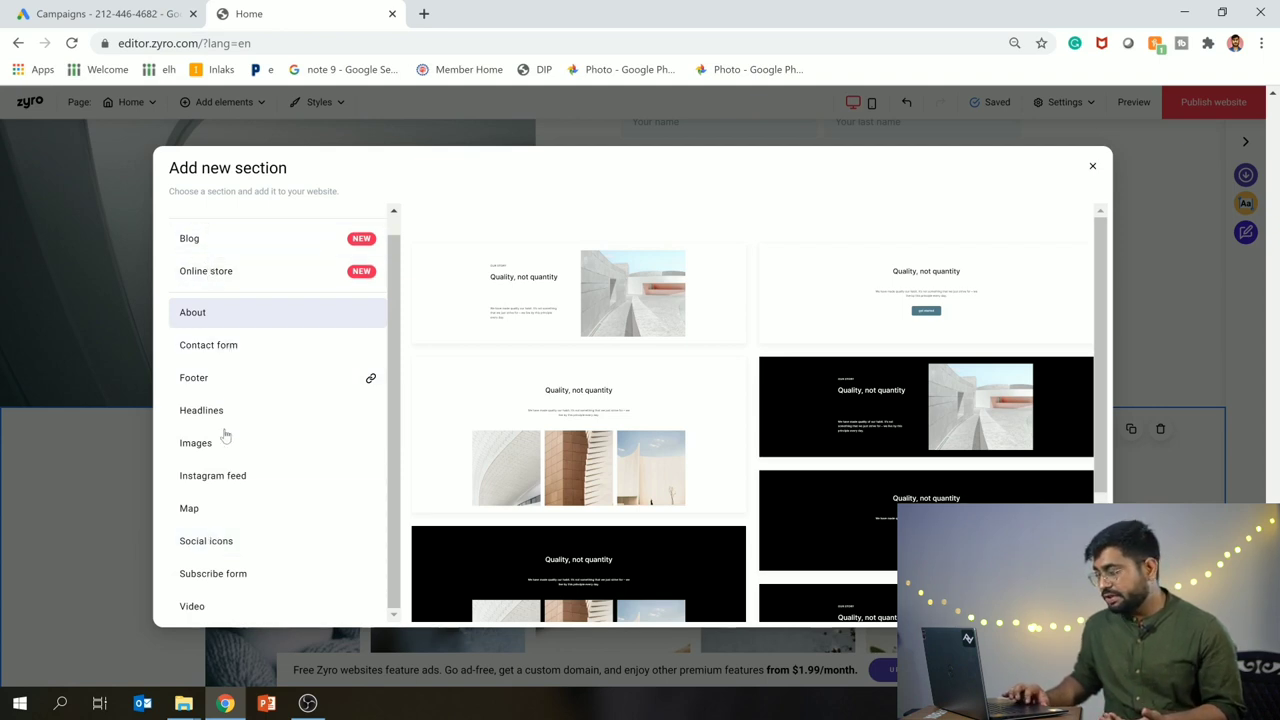
pyautogui.click(228, 540)
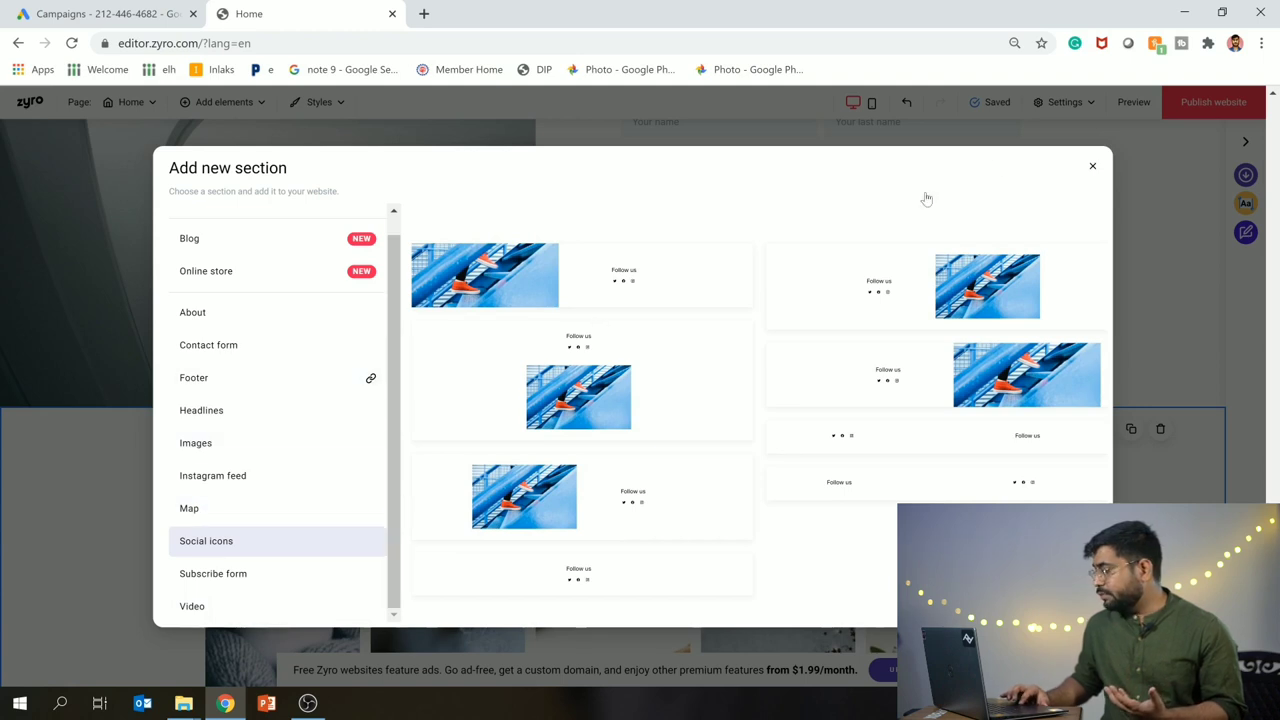
pyautogui.click(1091, 167)
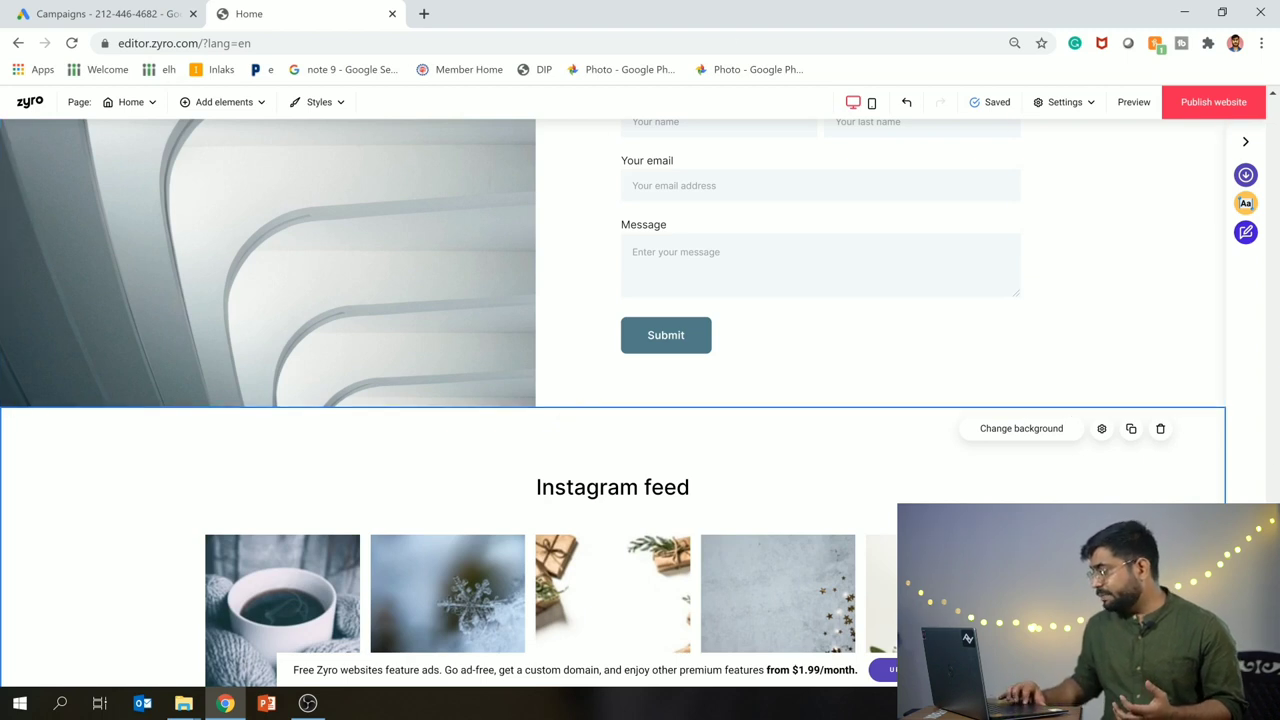
# Step: Start publishing the website and enter "worldonhands" as the name of its free Zyro domain
pyautogui.moveTo(1271, 422); pyautogui.dragTo(1248, 196)
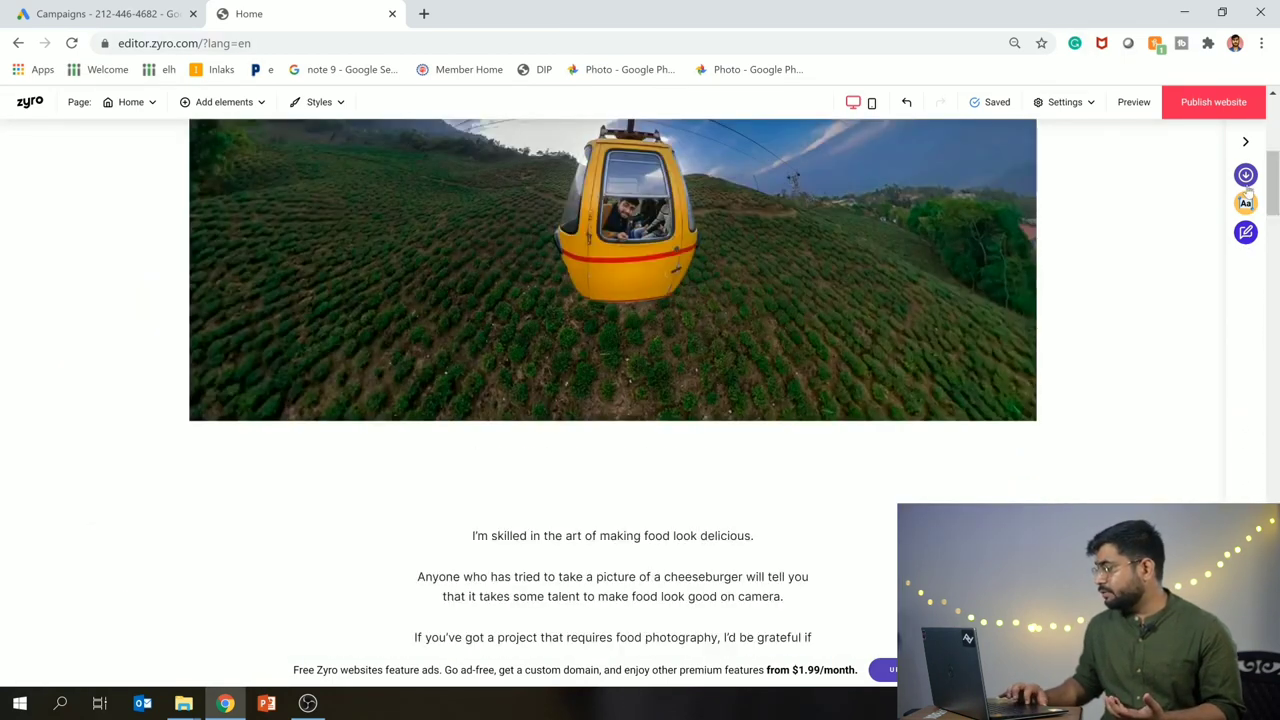
pyautogui.click(1215, 104)
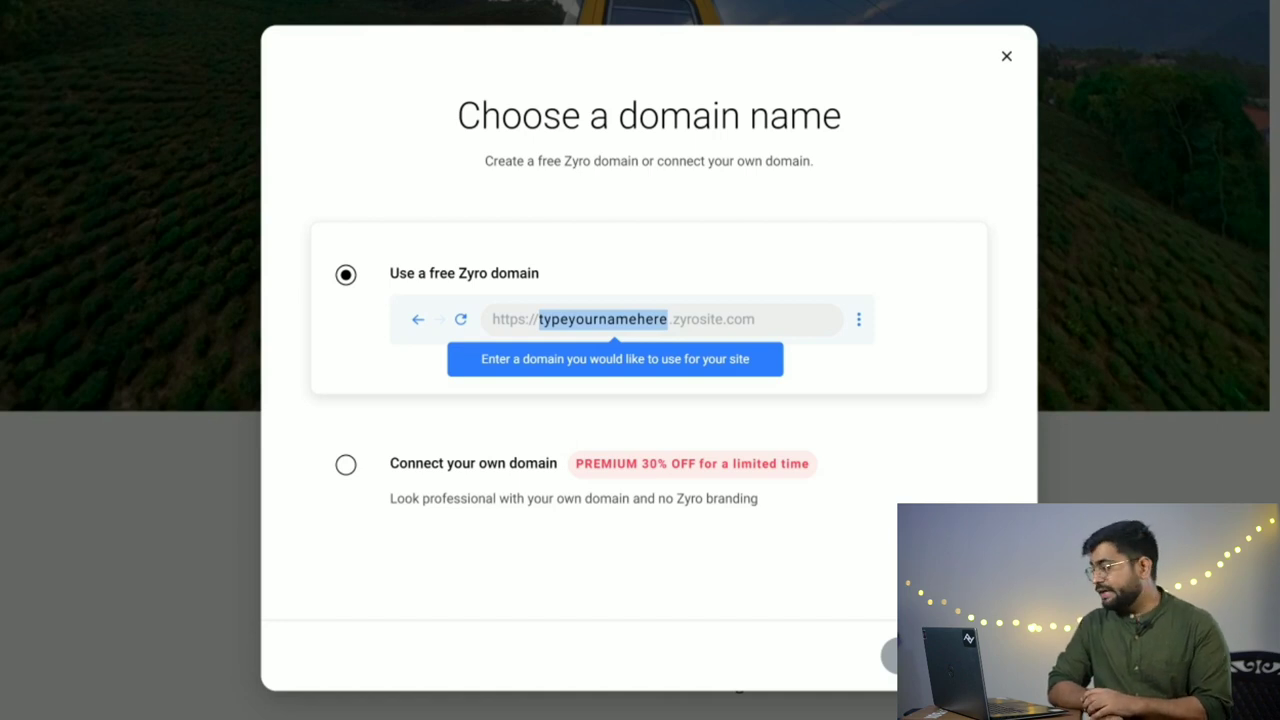
pyautogui.press('BackSpace')
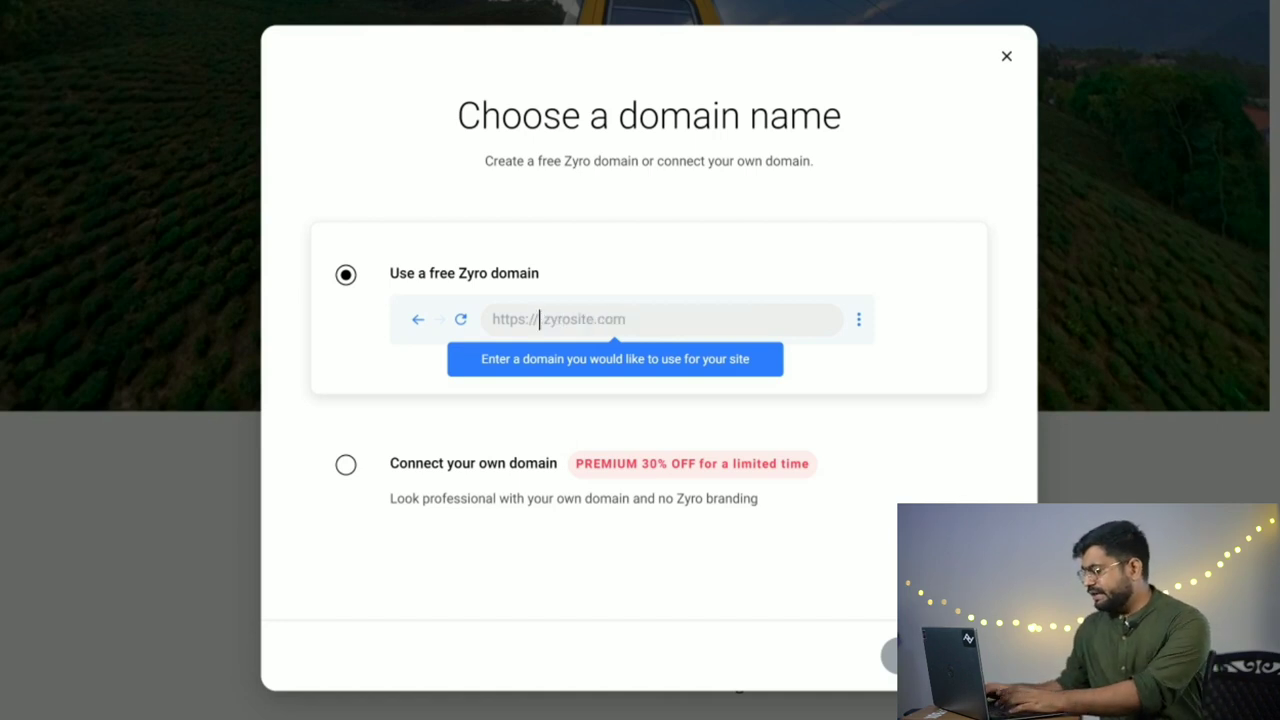
pyautogui.write('word')
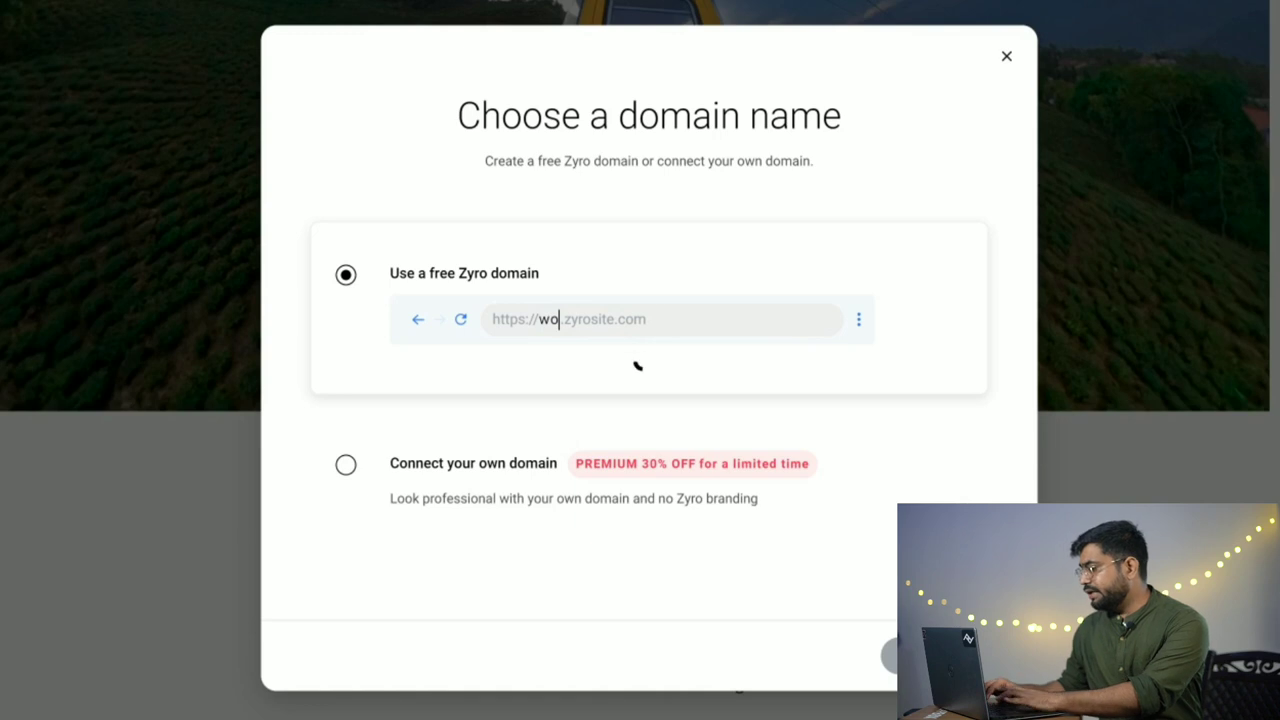
pyautogui.press('BackSpace')
pyautogui.press('BackSpace')
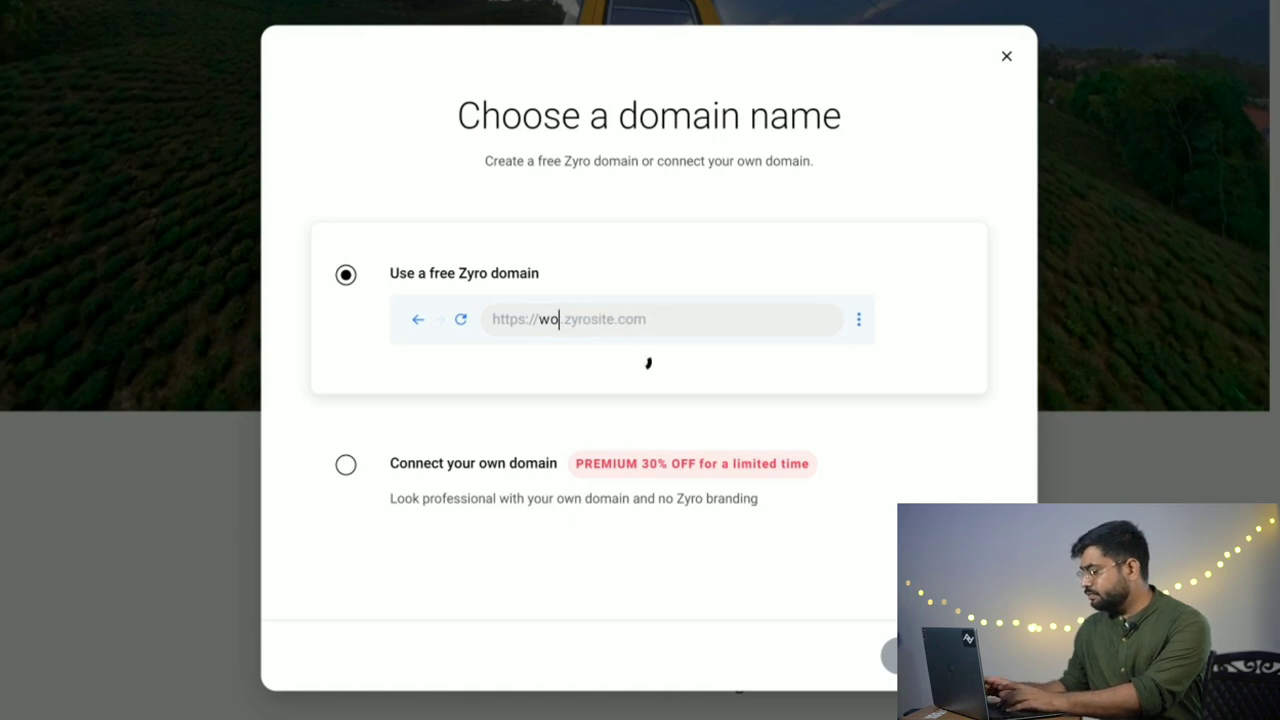
pyautogui.write('rldon')
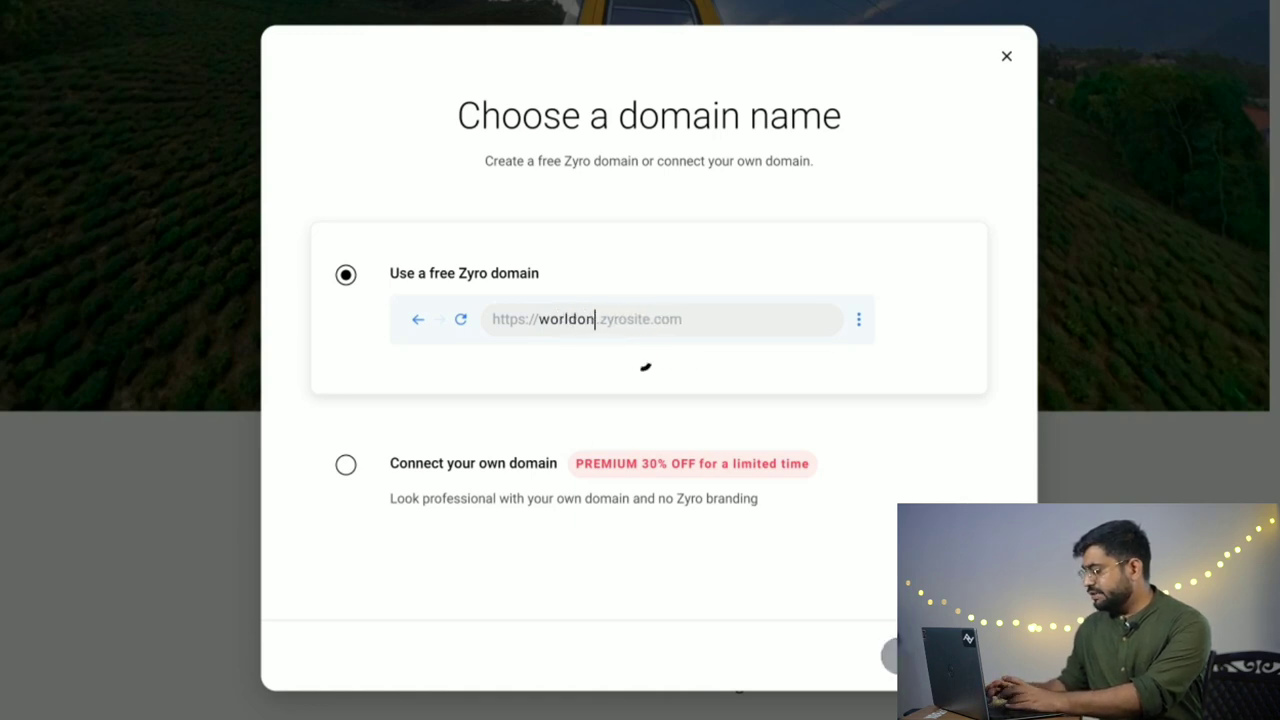
pyautogui.write('hads')
pyautogui.press('BackSpace')
pyautogui.press('BackSpace')
pyautogui.press('BackSpace')
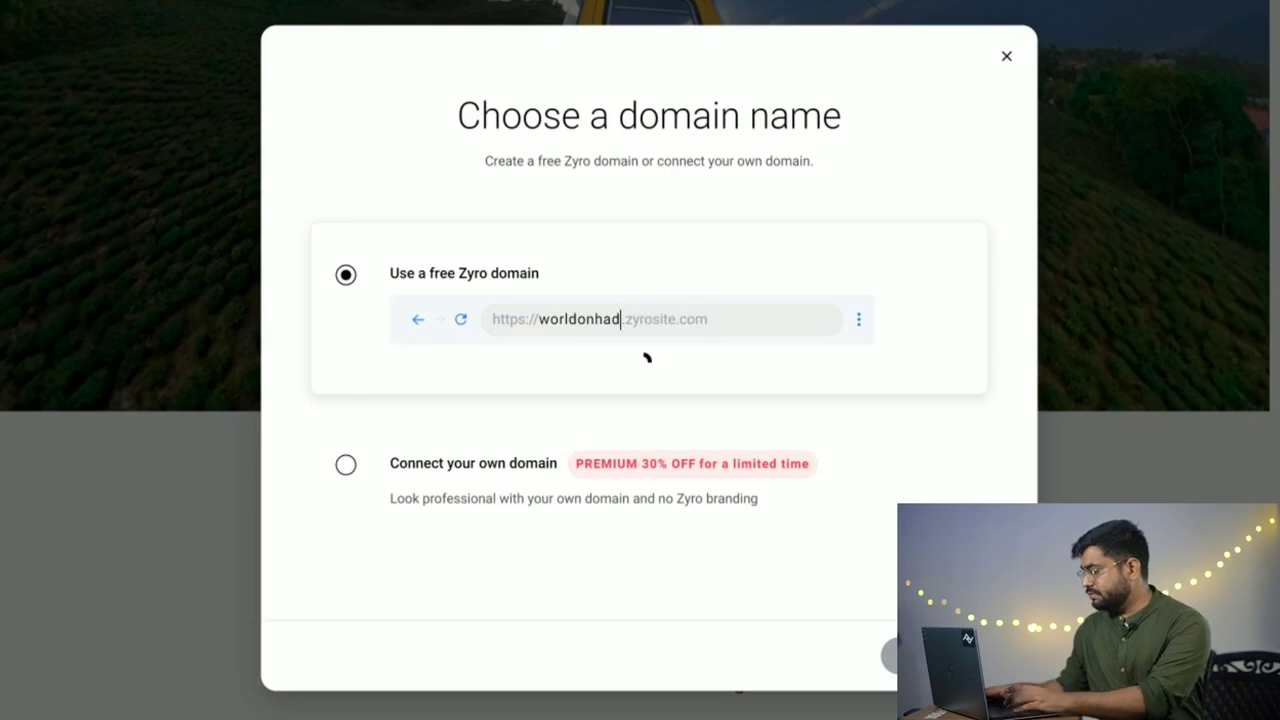
pyautogui.write('ands')
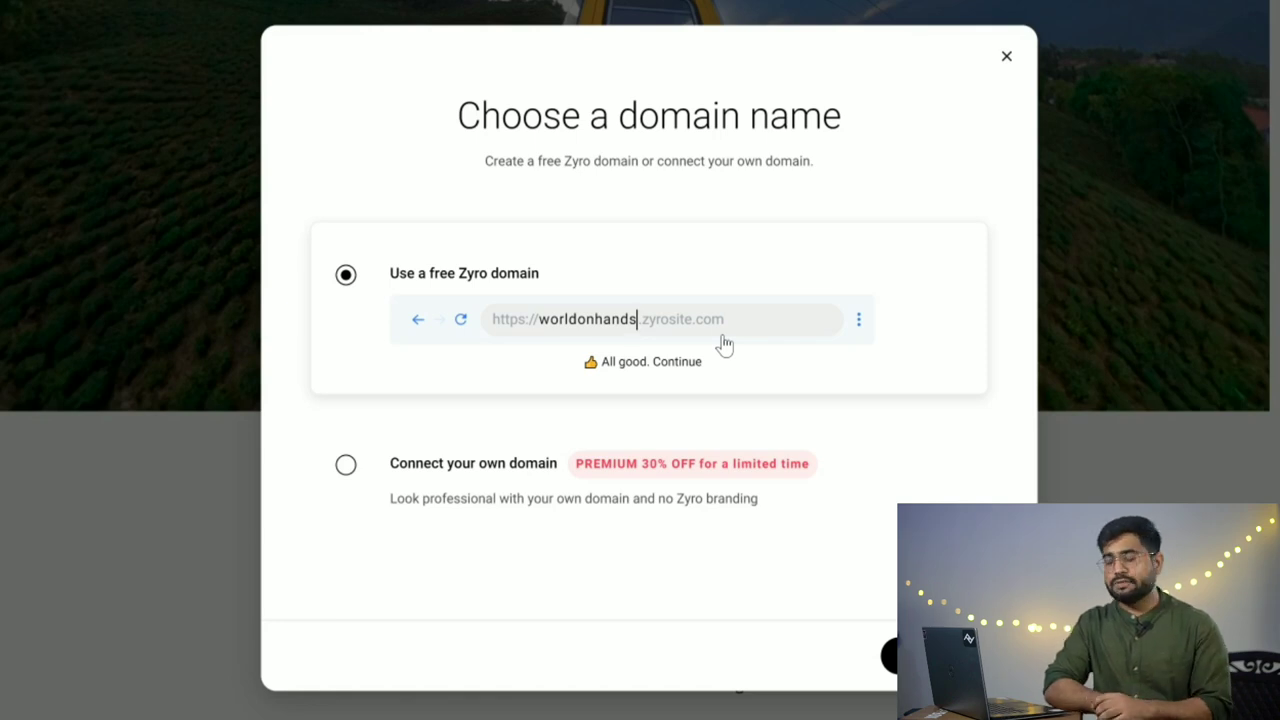
# Step: Publish the website on the chosen free domain and open the live site
pyautogui.click(884, 660)
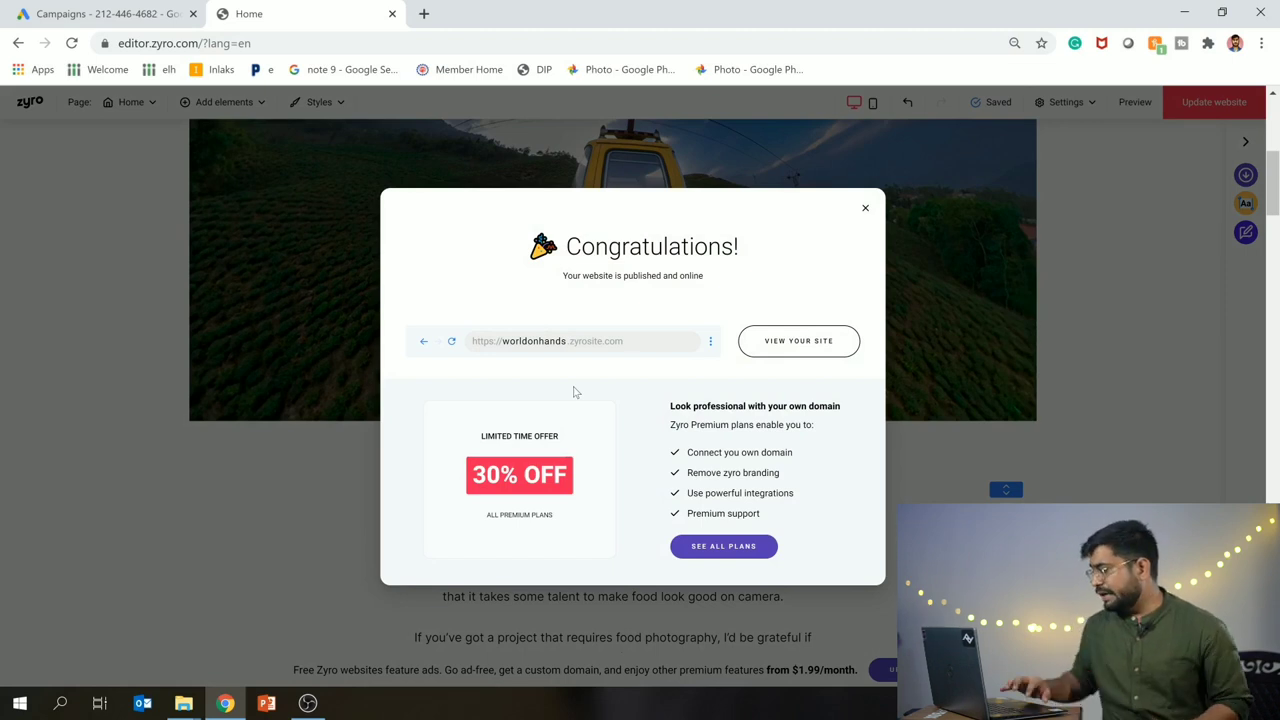
pyautogui.click(770, 341)
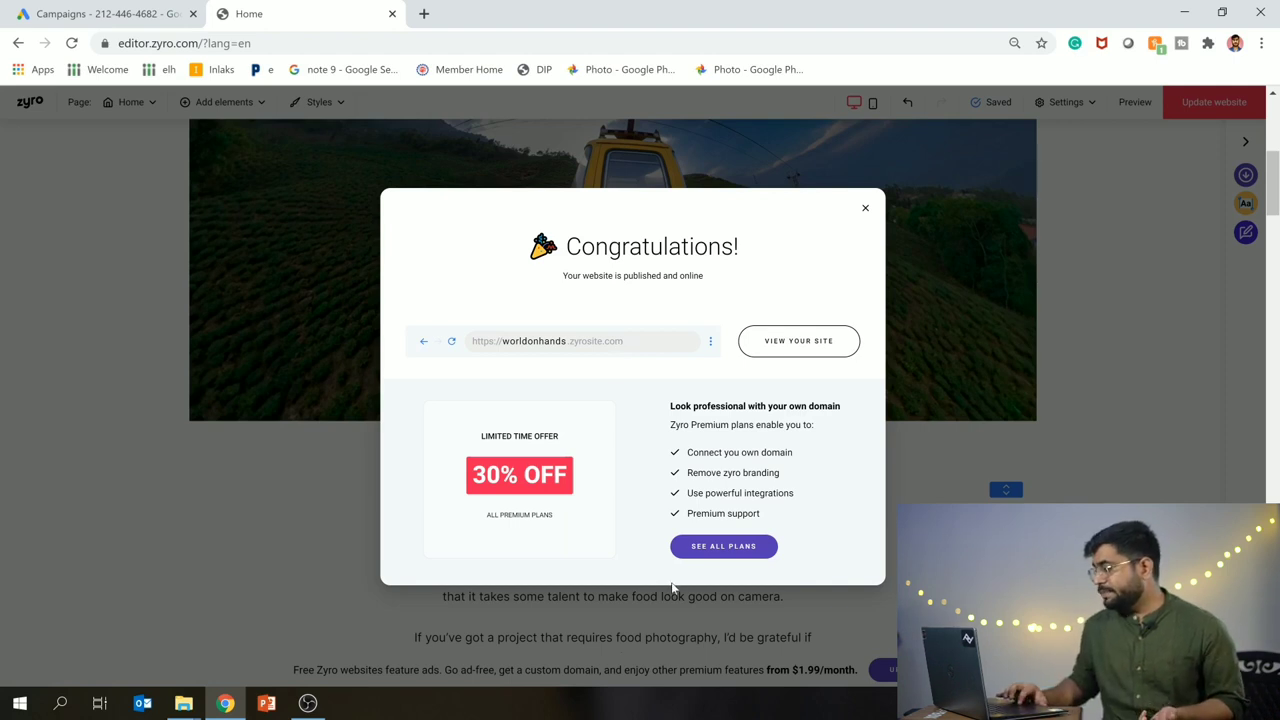
# Step: Examine the Zyro premium plans, comparing their monthly prices, essential features and the explanation of ad removal
pyautogui.click(735, 547)
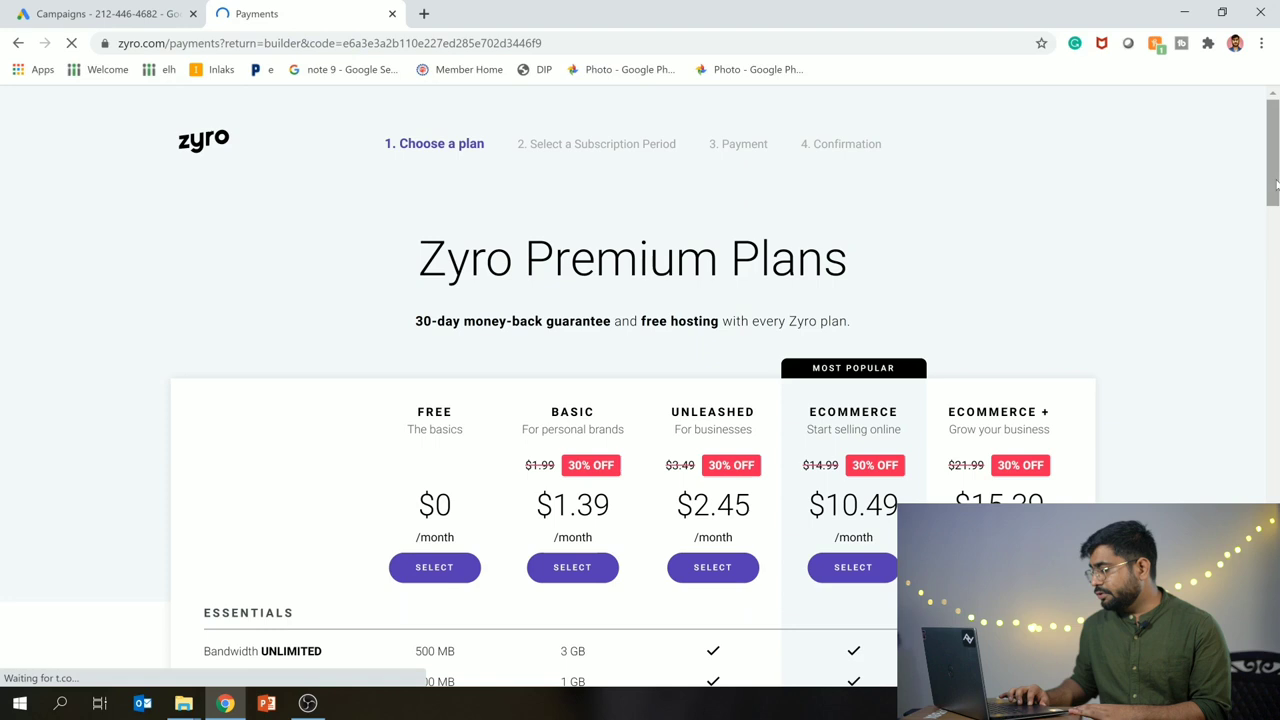
pyautogui.moveTo(1276, 185); pyautogui.dragTo(1278, 239)
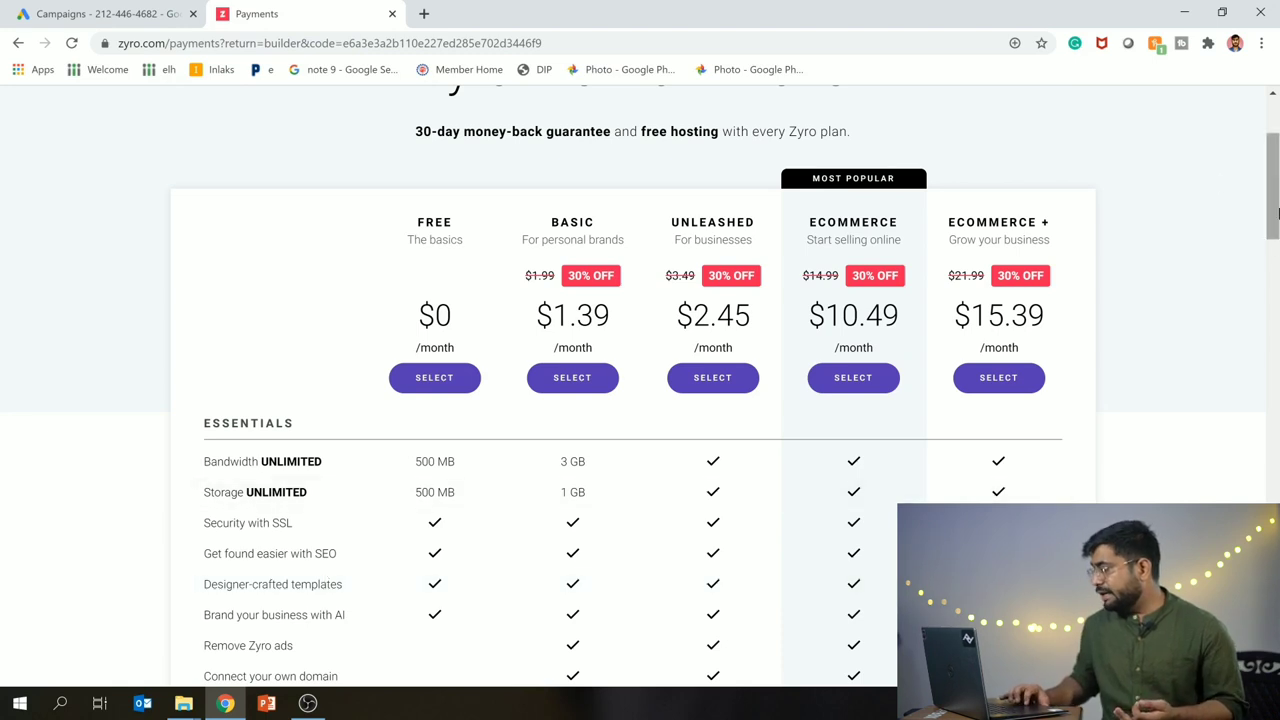
pyautogui.scroll(-1, 323, 575)
pyautogui.scroll(-2, 1277, 236)
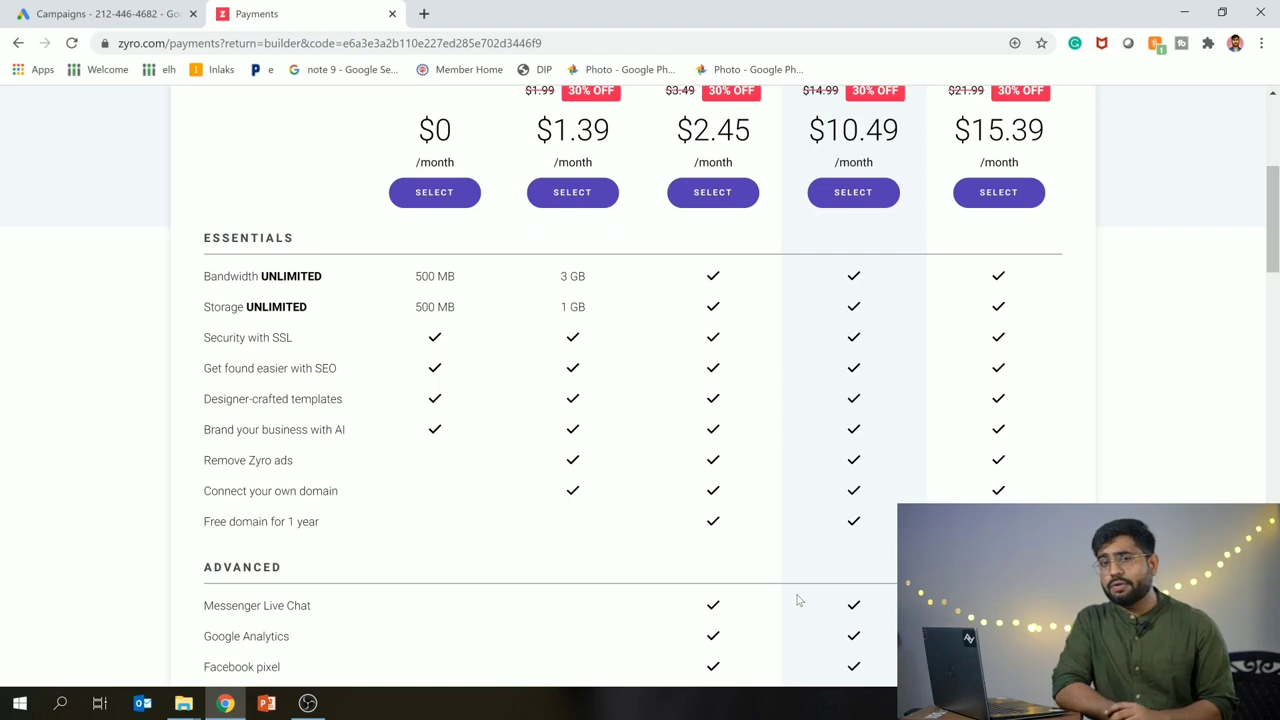
pyautogui.scroll(1, 1277, 232)
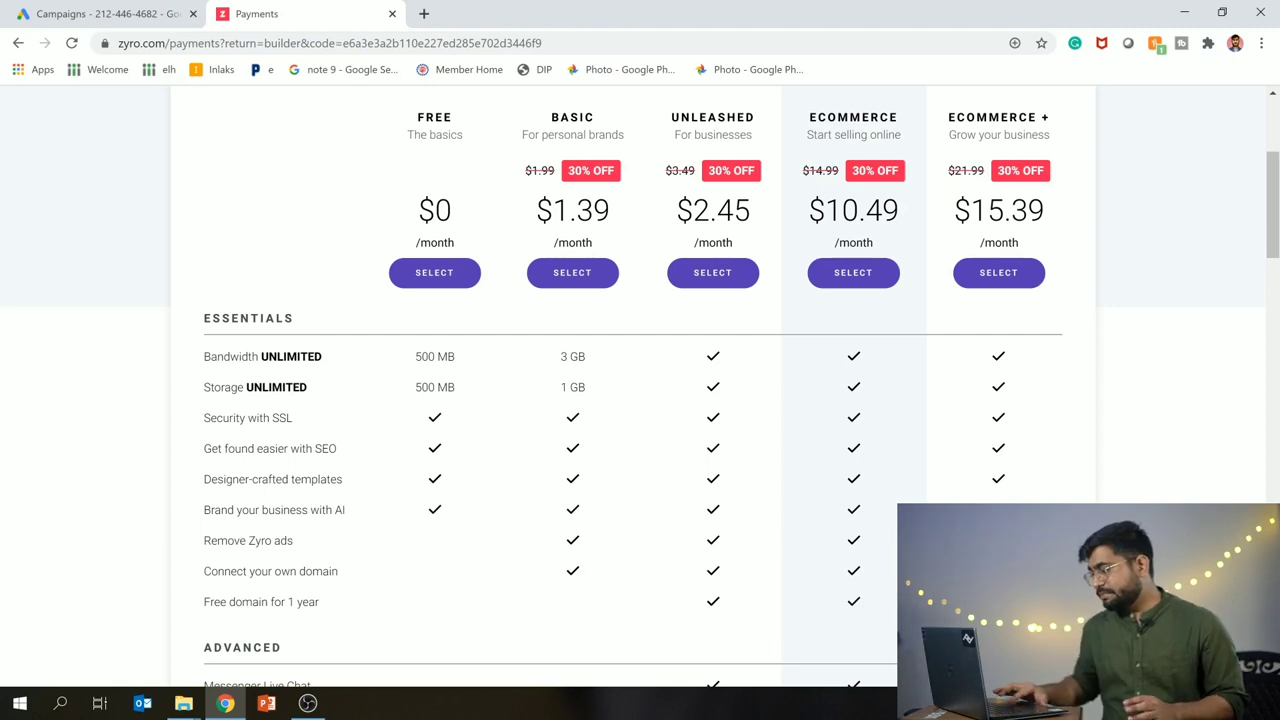
pyautogui.moveTo(274, 456)
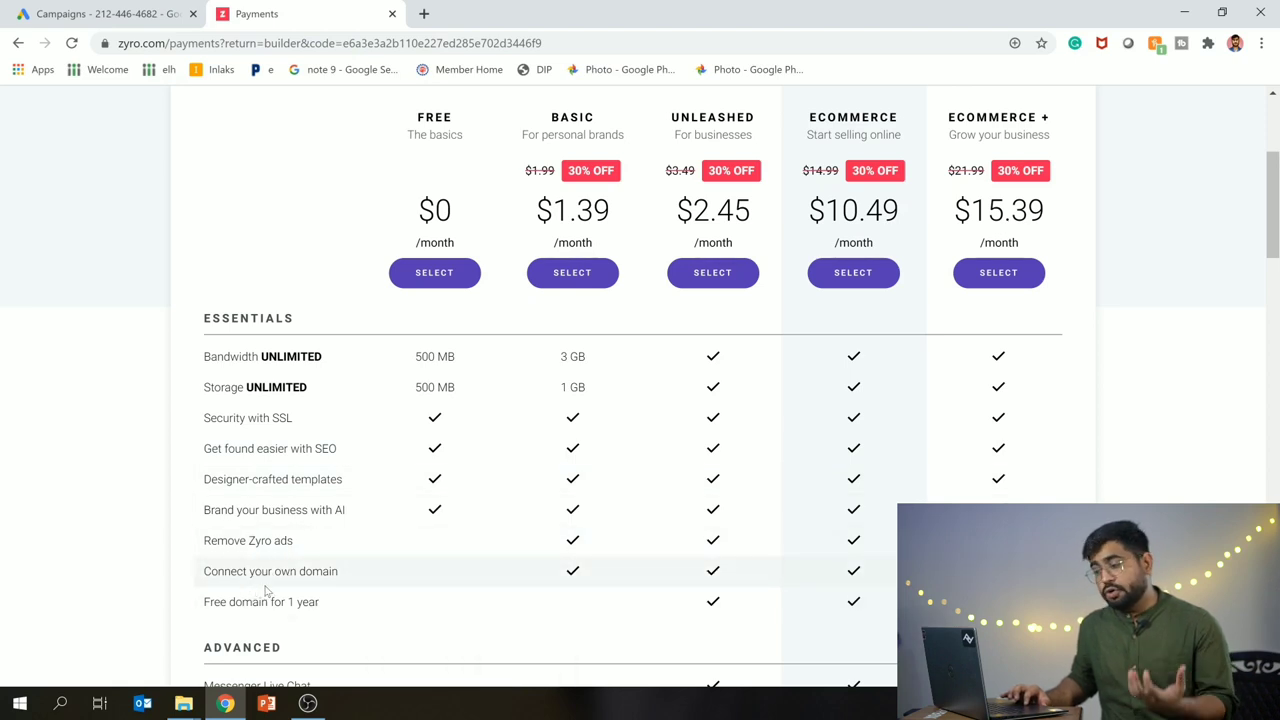
pyautogui.moveTo(265, 546)
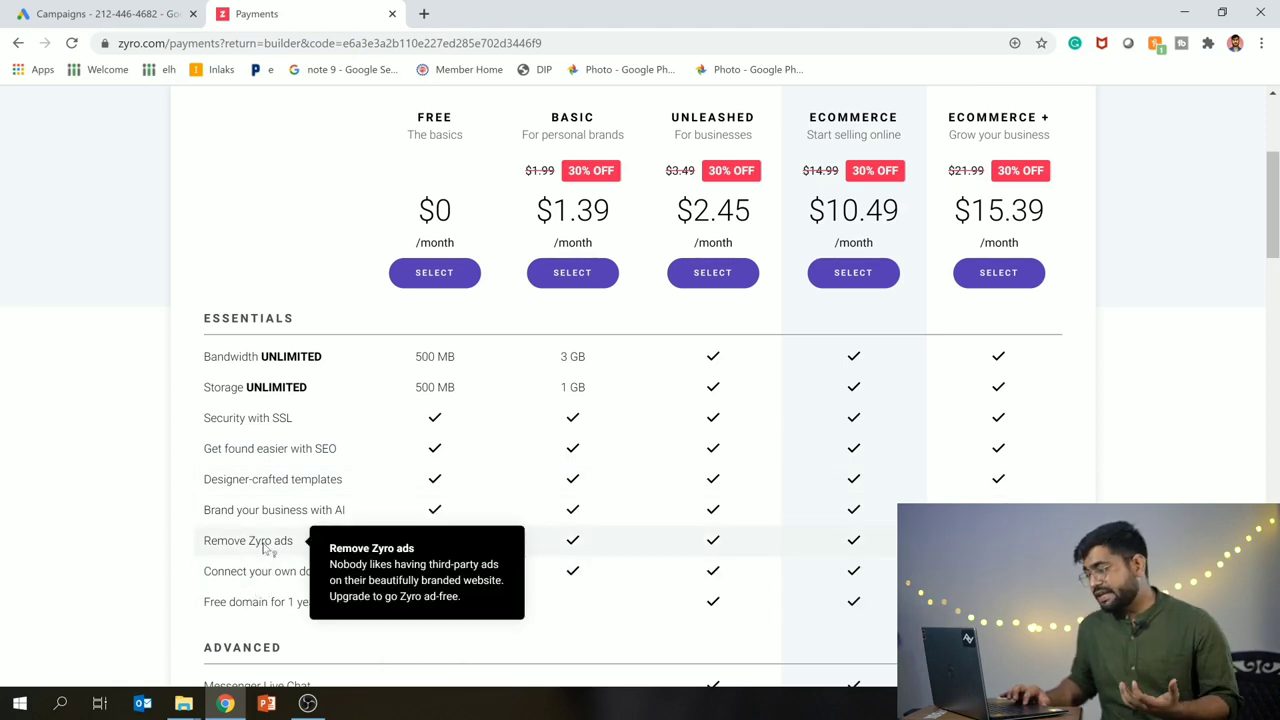